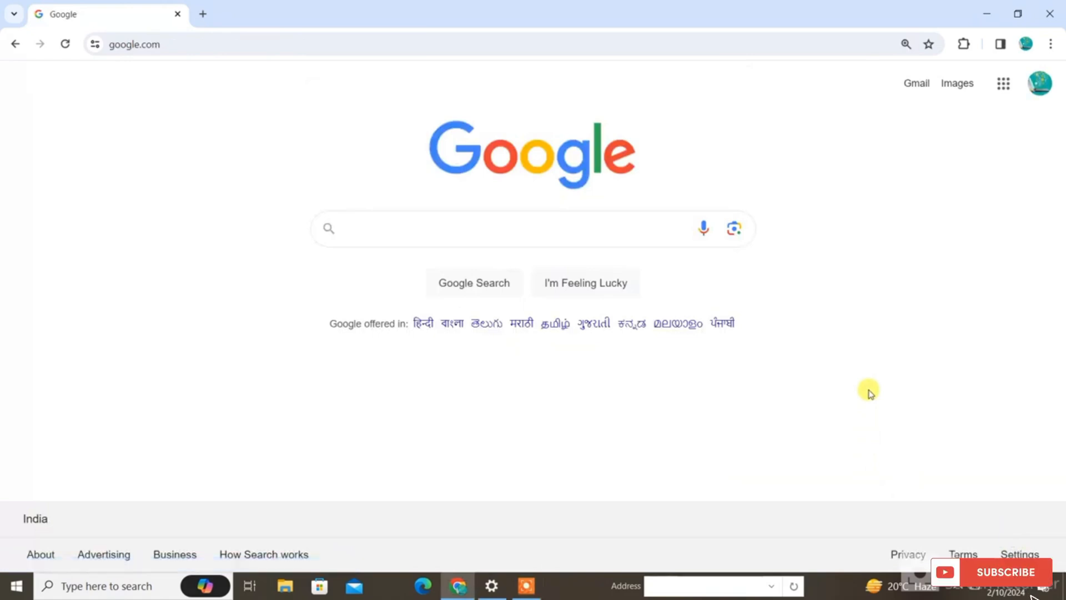
Search Google for "uan portal login" and open the Employees' Provident Fund Organisation UAN member site
{"action": "type", "text": "uan portal login"}
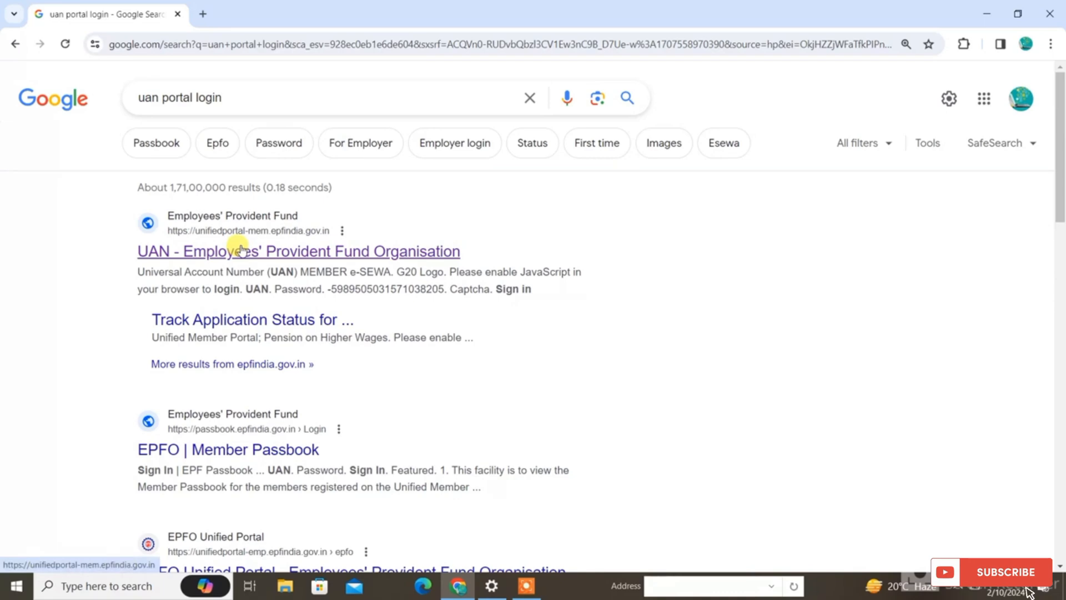
{"action": "left_click", "coordinate": [300, 255]}
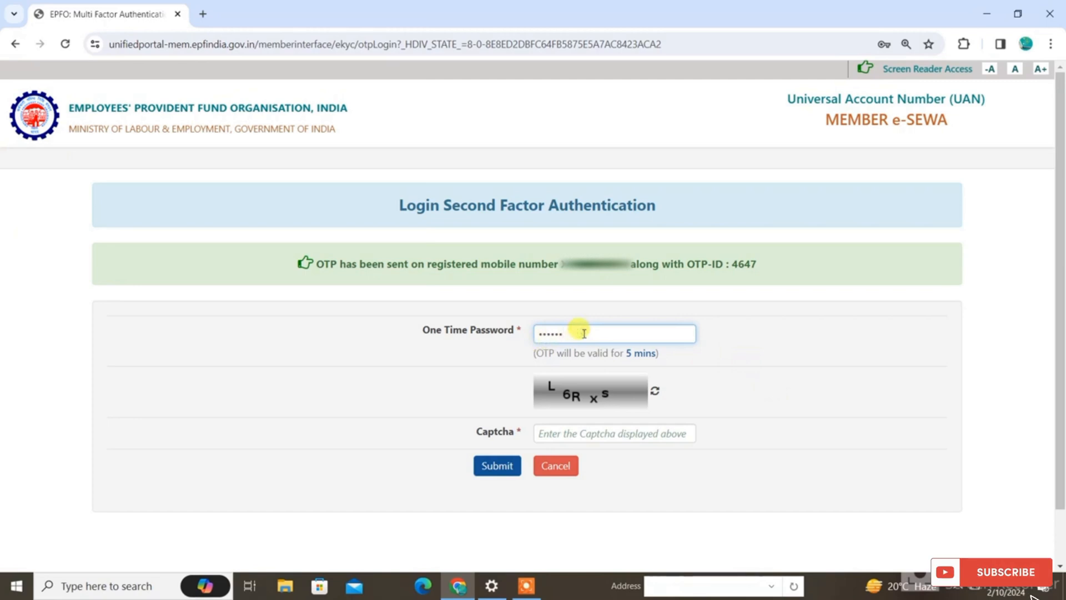
Enter the displayed captcha code and submit the second-factor login with the one-time password
{"action": "left_click", "coordinate": [596, 432]}
{"action": "type", "text": "L6Rxs"}
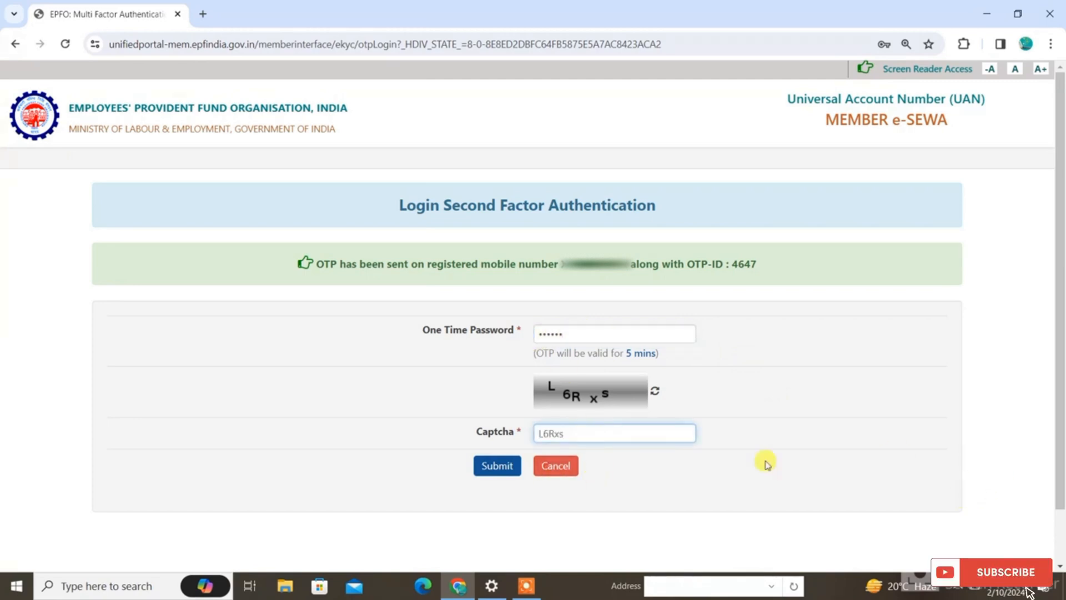
{"action": "left_click", "coordinate": [493, 464]}
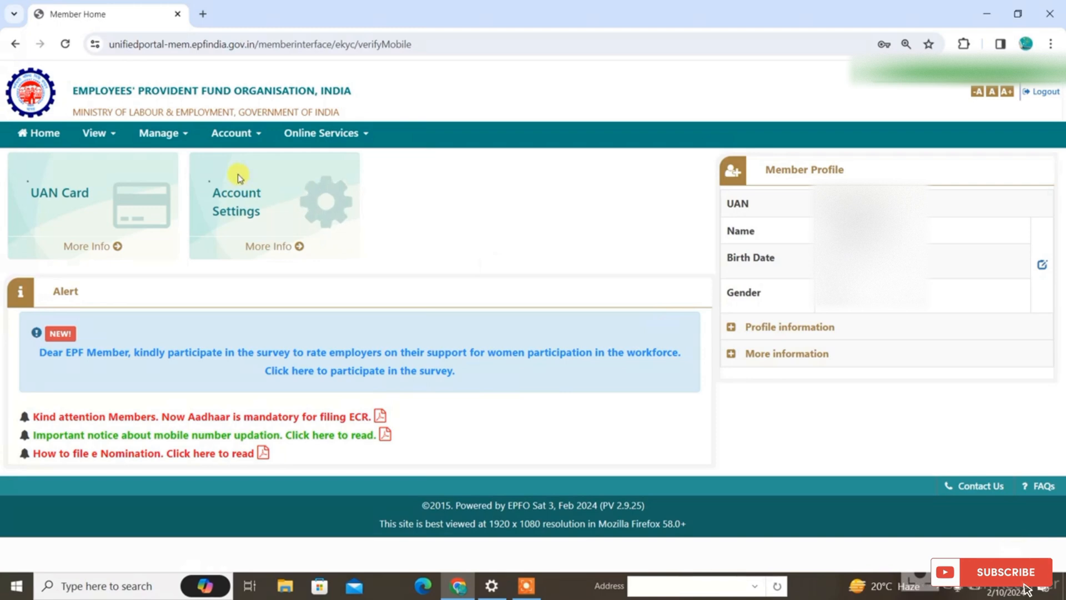
Open the member's profile and go to the page for changing the profile photo
{"action": "left_click", "coordinate": [91, 142]}
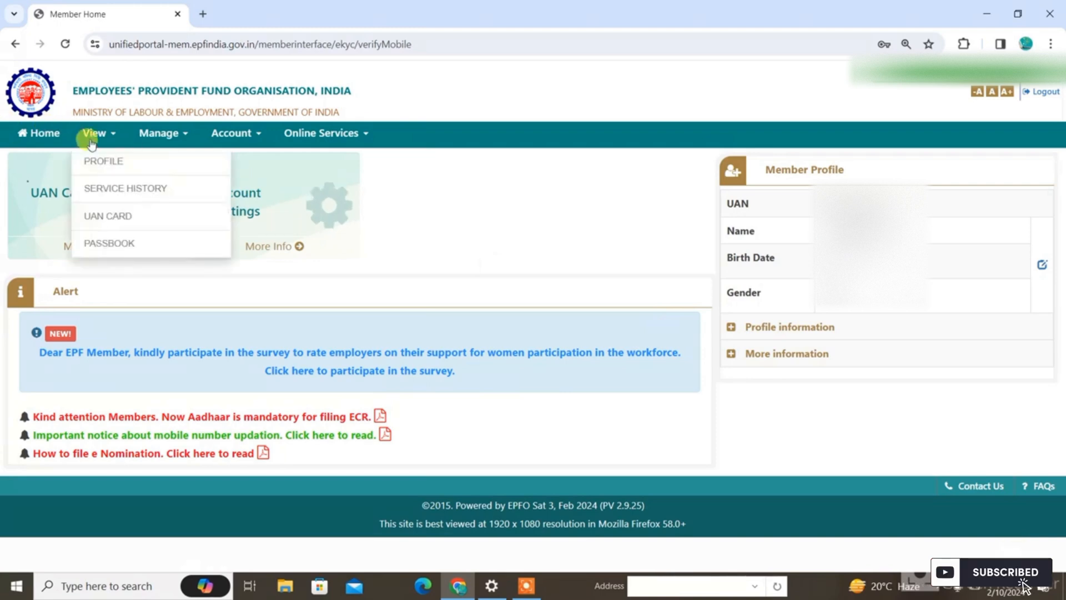
{"action": "left_click", "coordinate": [96, 165]}
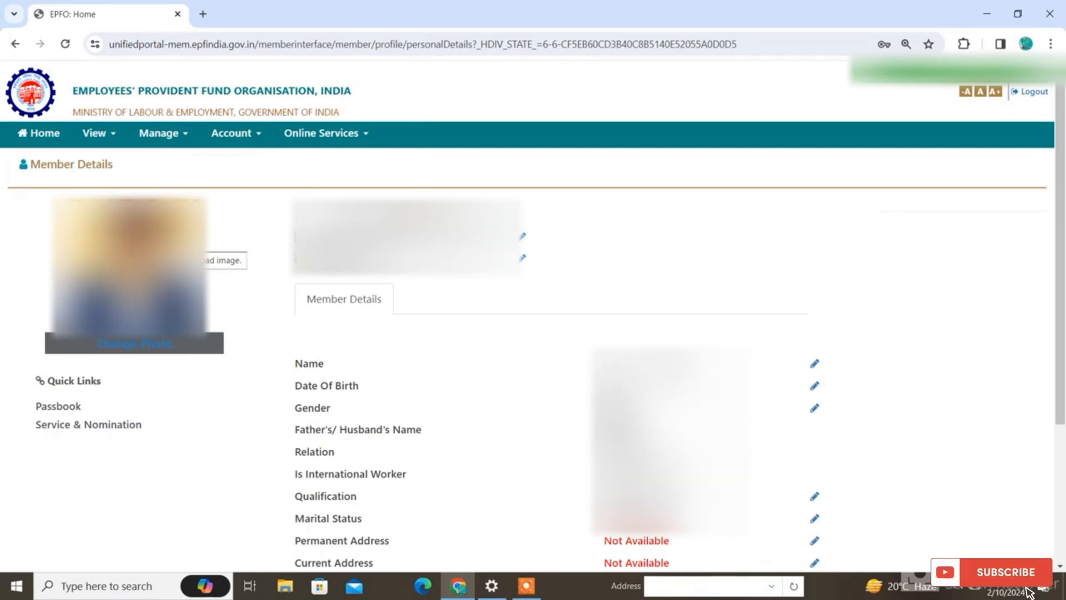
{"action": "left_click", "coordinate": [135, 344]}
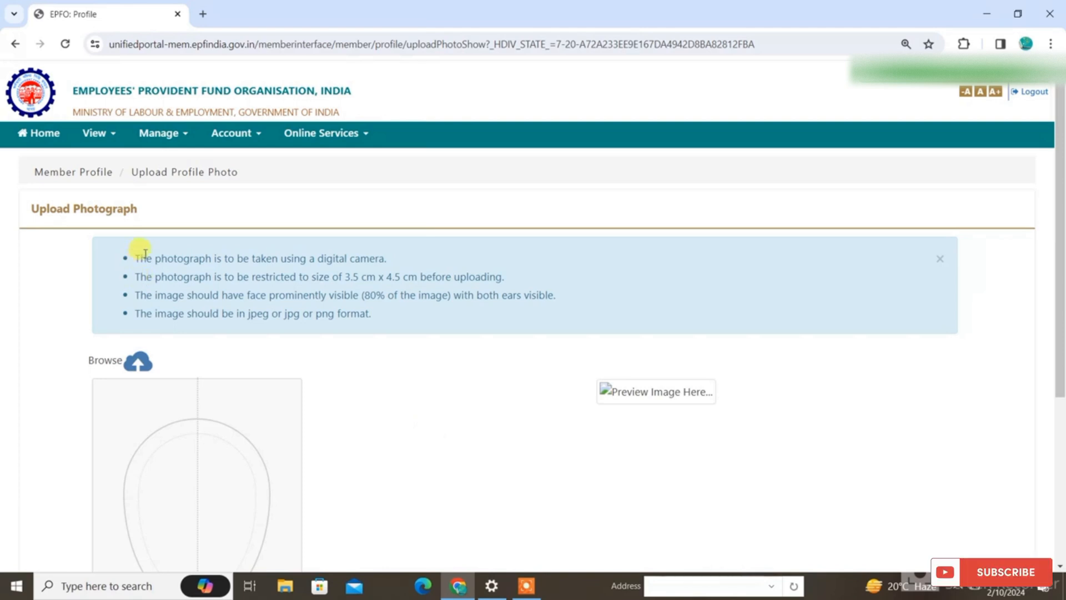
Review the photograph requirements, load DSC_5207 - Copy.JPG as the profile photo and preview it
{"action": "left_click_drag", "start_coordinate": [146, 258], "coordinate": [329, 328]}
{"action": "left_click", "coordinate": [388, 346]}
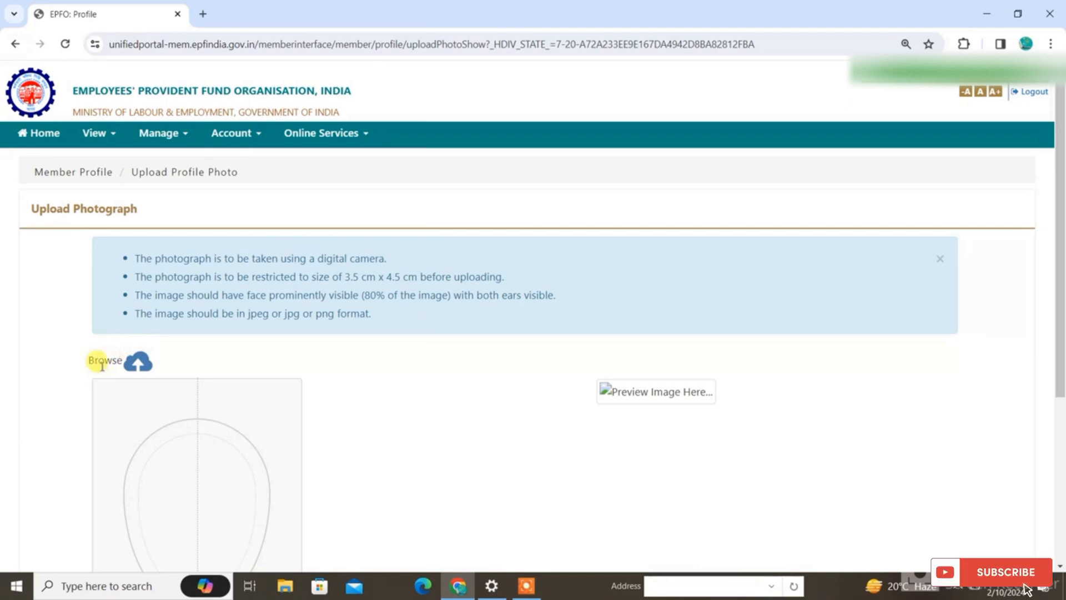
{"action": "left_click", "coordinate": [139, 366]}
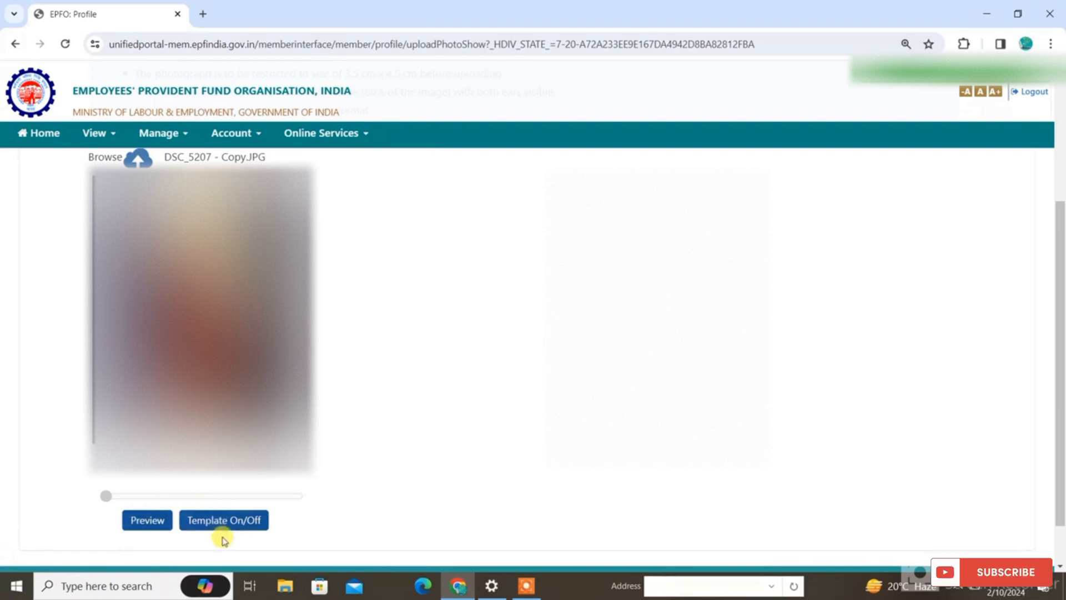
{"action": "left_click", "coordinate": [147, 520]}
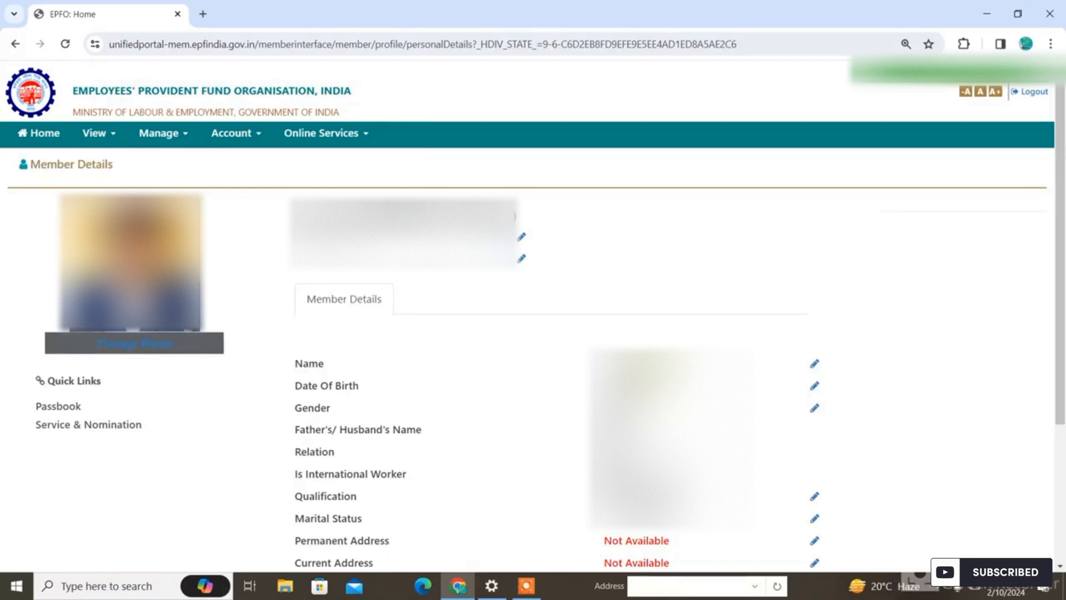
Edit the profile's permanent address, mark the current address as the same as the permanent one, and submit
{"action": "scroll", "coordinate": [500, 438], "scroll_direction": "down", "scroll_amount": 2}
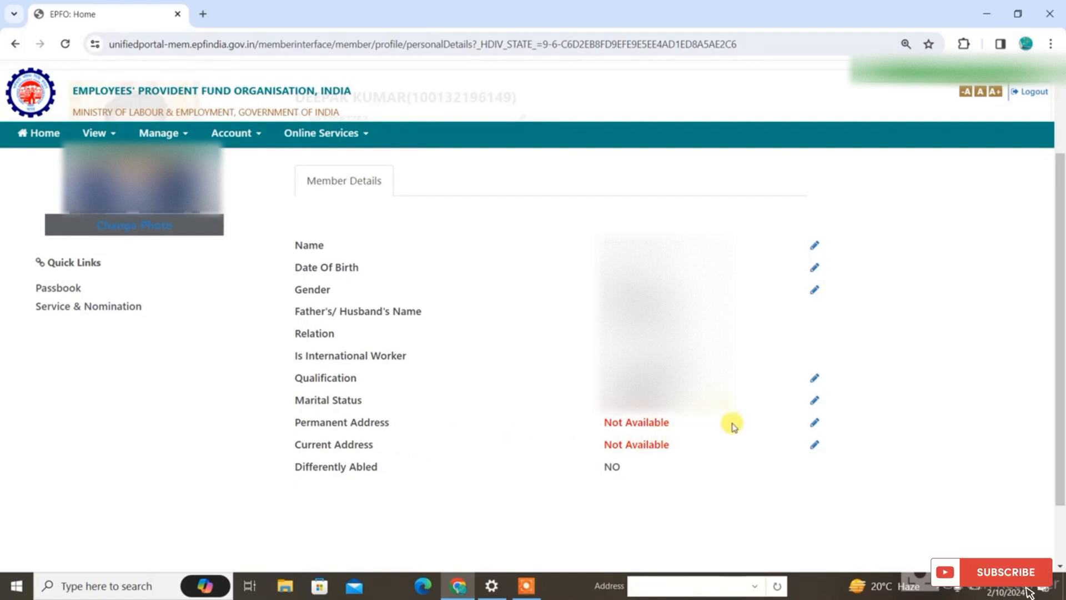
{"action": "left_click", "coordinate": [814, 423]}
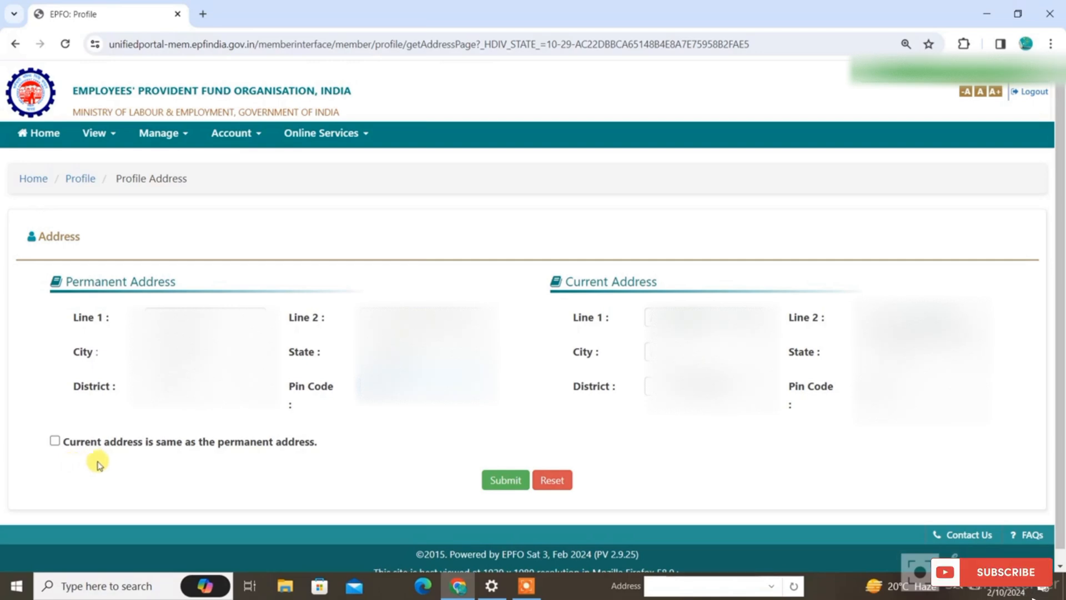
{"action": "left_click", "coordinate": [55, 441]}
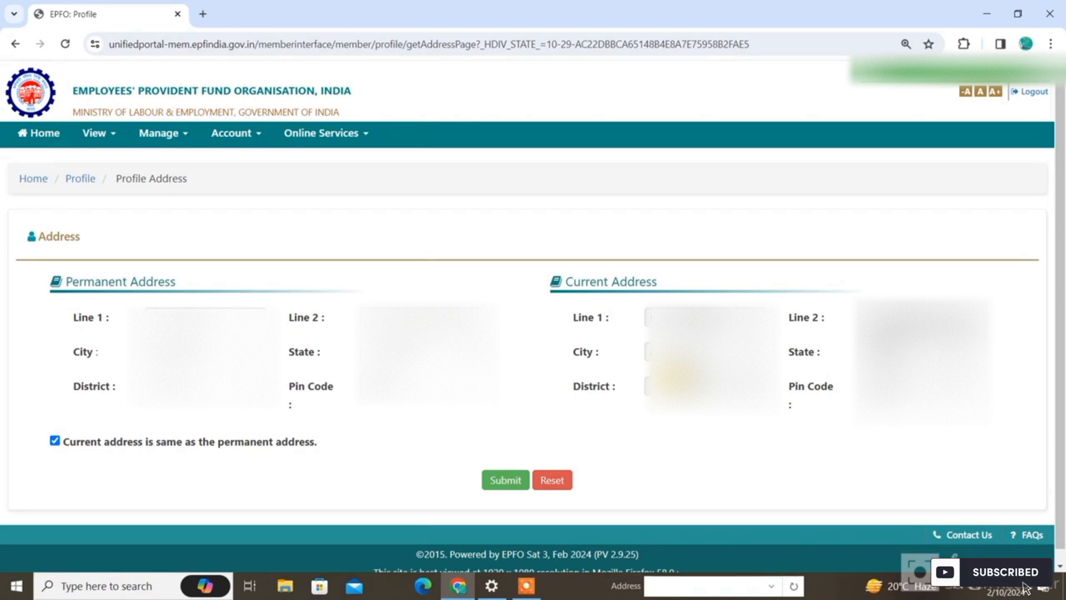
{"action": "left_click", "coordinate": [505, 481]}
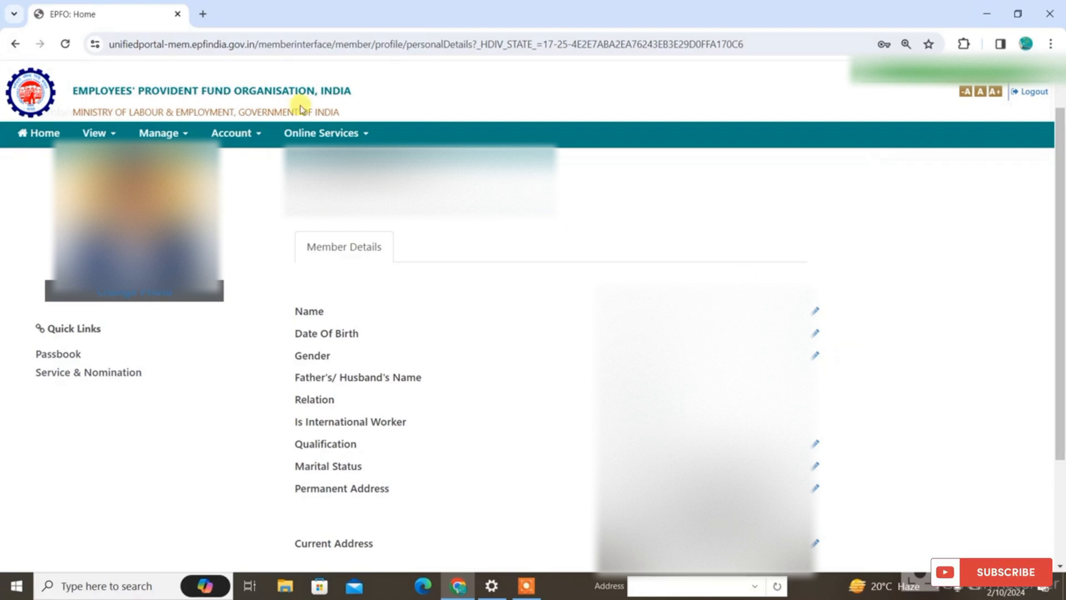
Open the e-Nomination page, start a new nomination and proceed past the member profile summary
{"action": "left_click", "coordinate": [151, 135]}
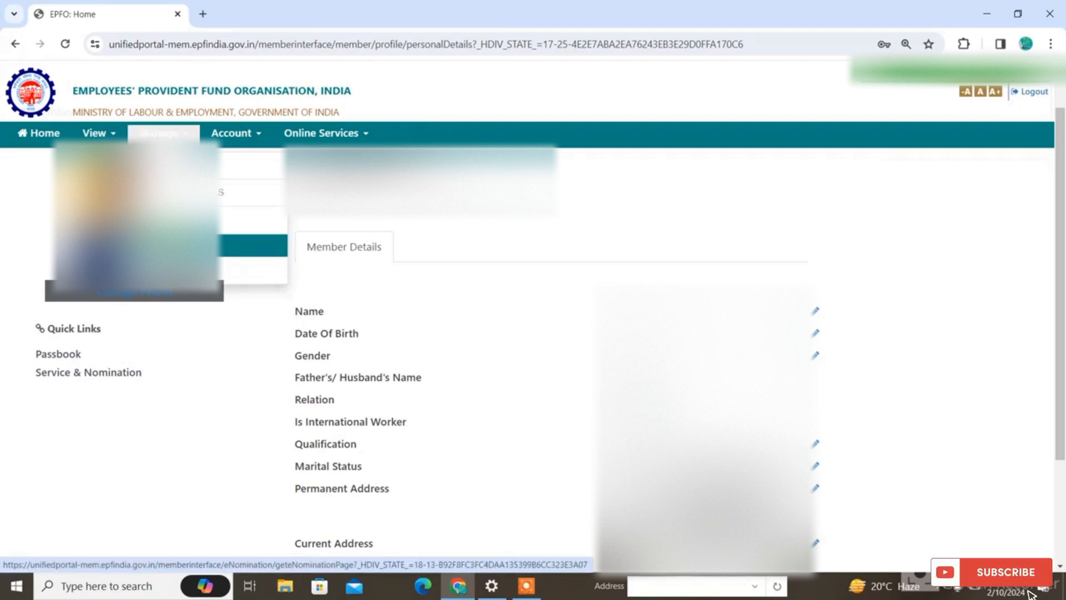
{"action": "left_click", "coordinate": [170, 244]}
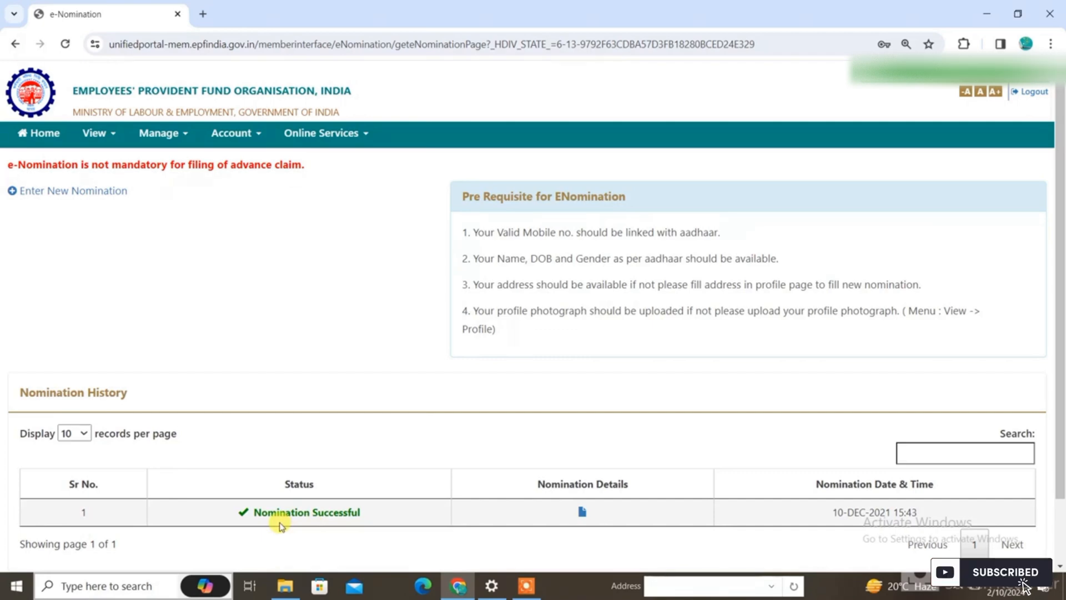
{"action": "left_click", "coordinate": [96, 193]}
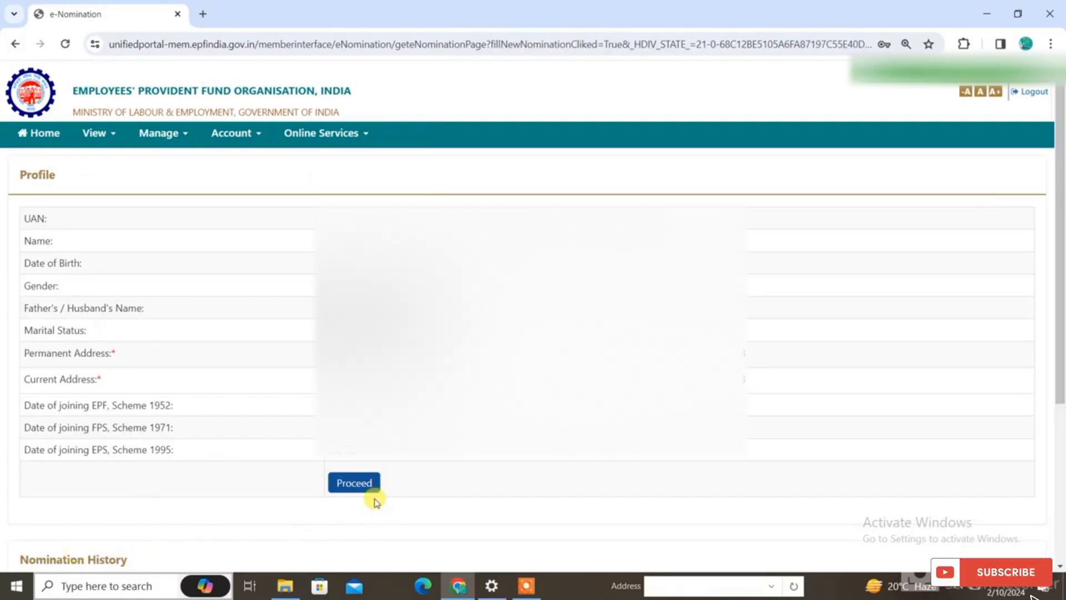
{"action": "left_click", "coordinate": [354, 482]}
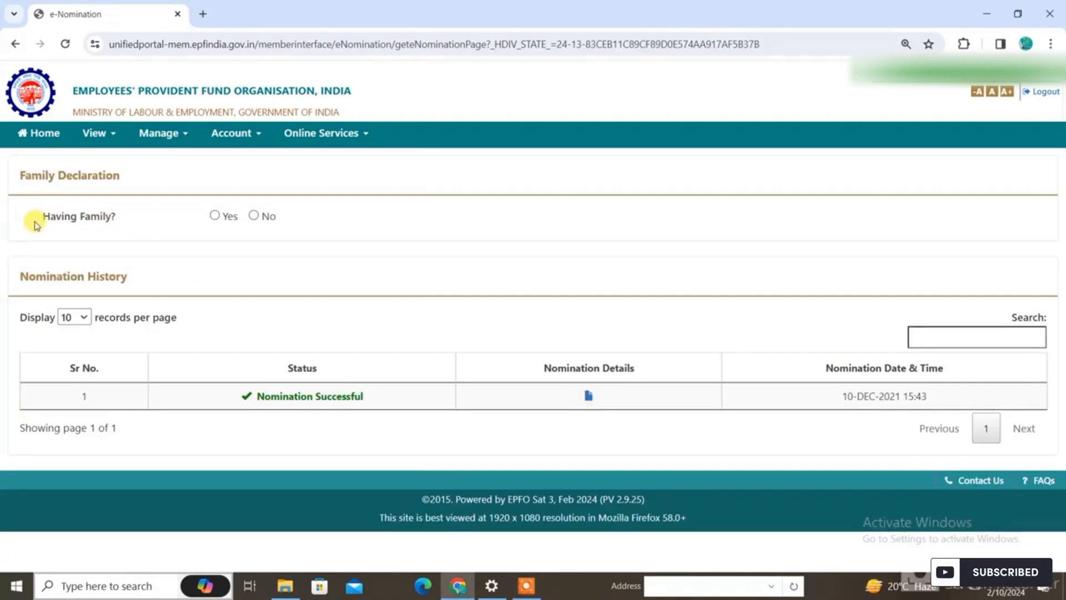
Declare having a family and fill in the member's Aadhaar number, name, date of birth and address, with gender Female and relation Wife
{"action": "left_click", "coordinate": [214, 216]}
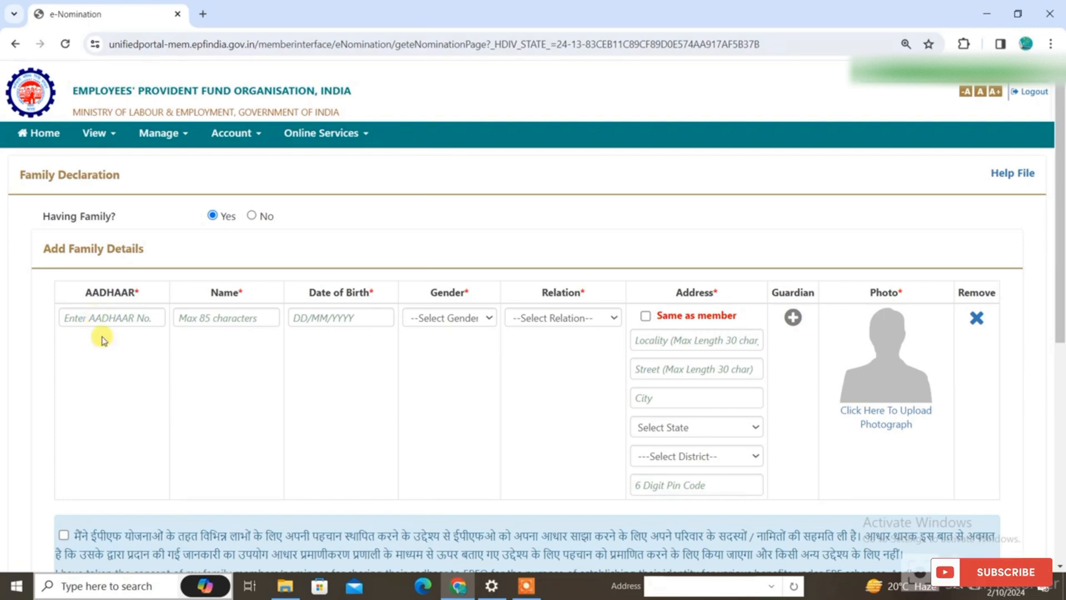
{"action": "left_click", "coordinate": [110, 321]}
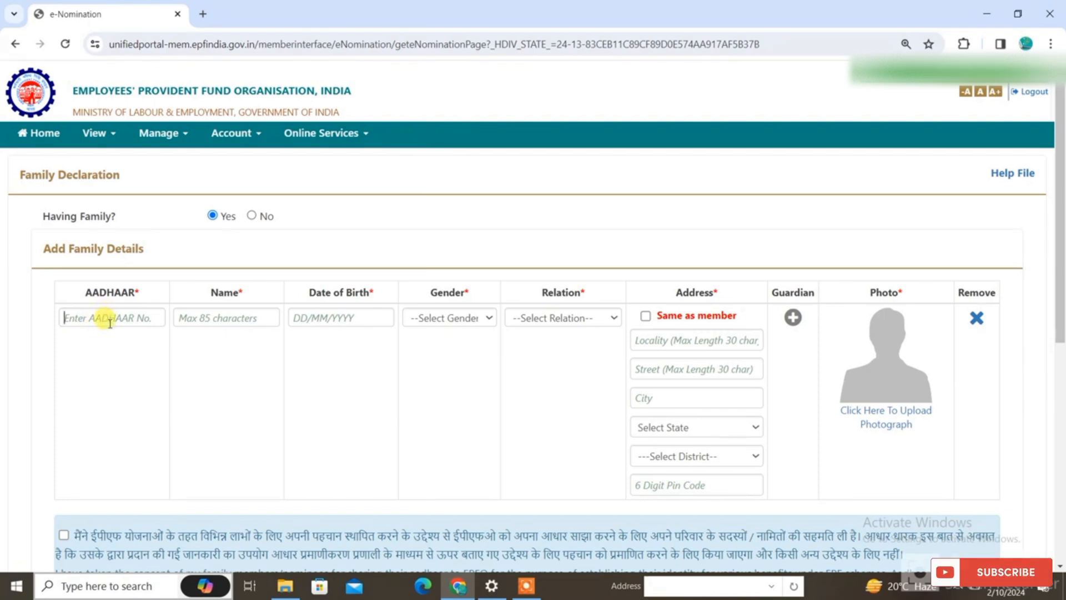
{"action": "left_click", "coordinate": [216, 320]}
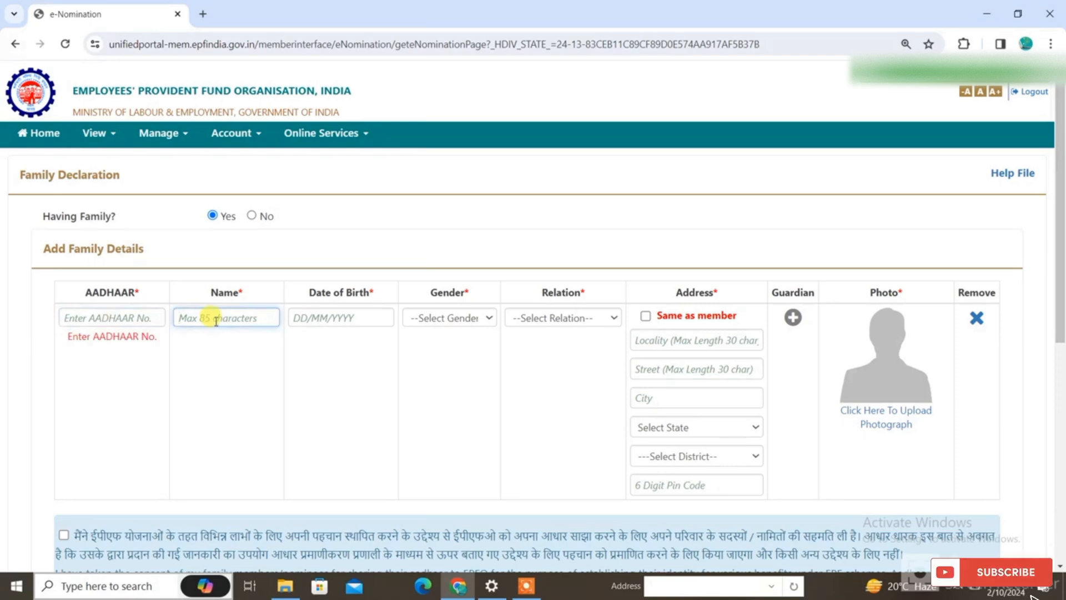
{"action": "left_click", "coordinate": [337, 320]}
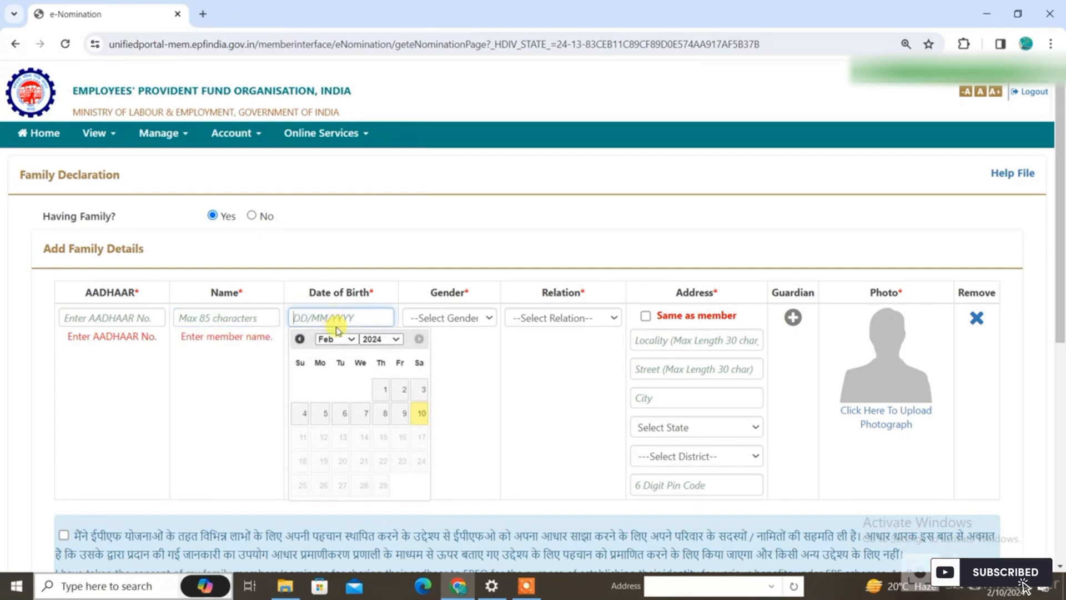
{"action": "left_click", "coordinate": [491, 318]}
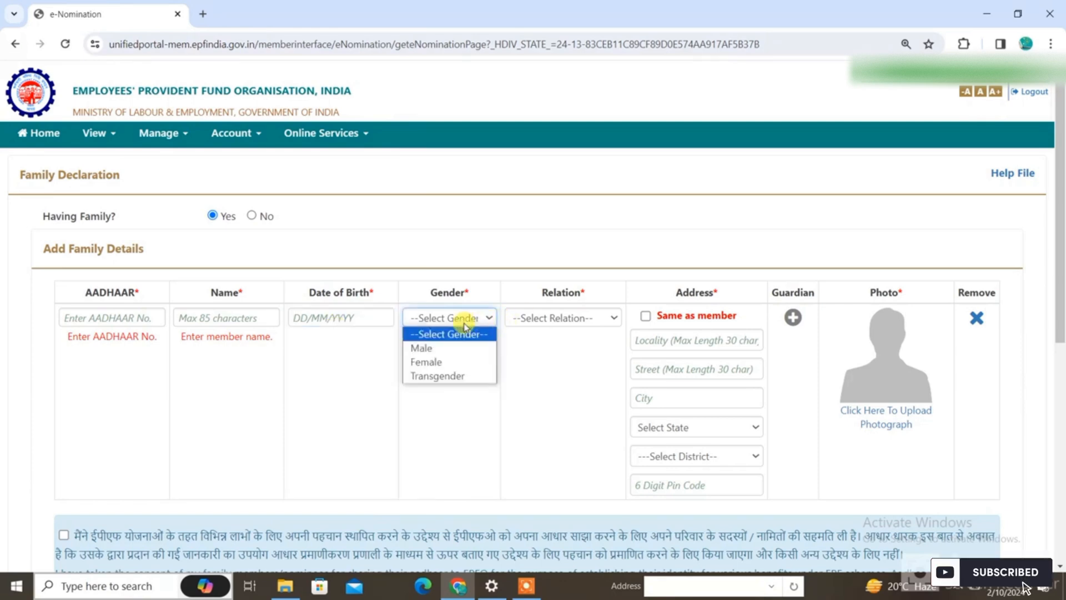
{"action": "left_click", "coordinate": [544, 320]}
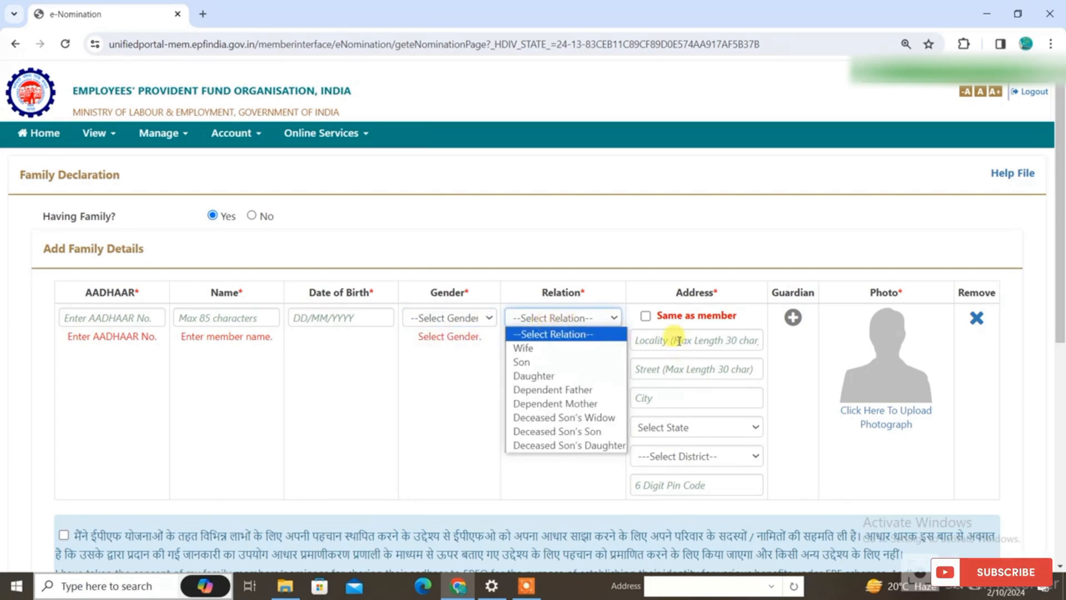
{"action": "left_click", "coordinate": [661, 331]}
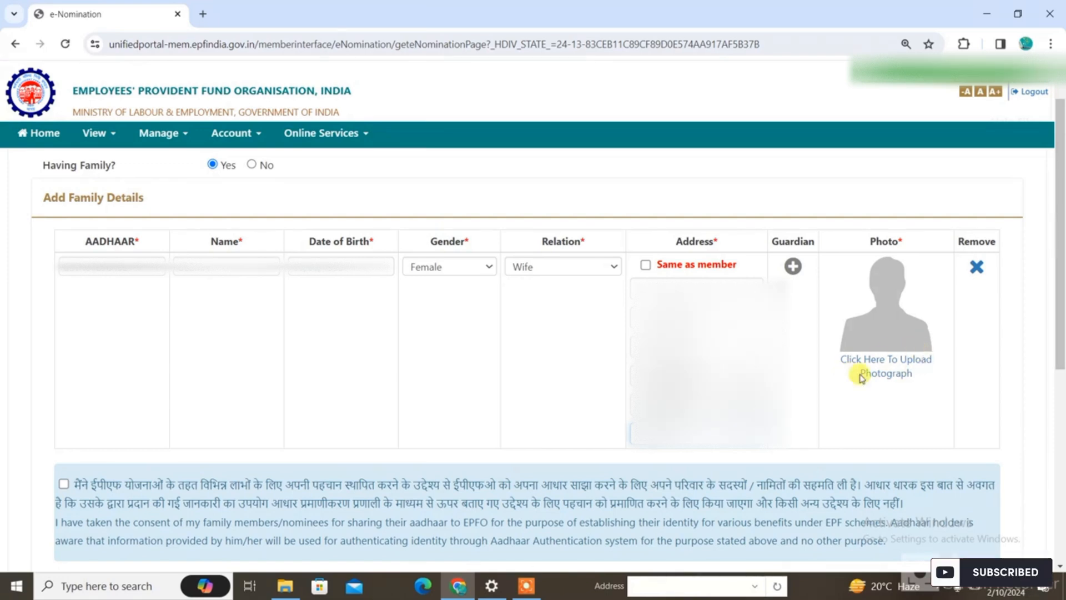
Upload IMG20231218121917.jpg as the family member's photograph after previewing it
{"action": "left_click", "coordinate": [891, 372]}
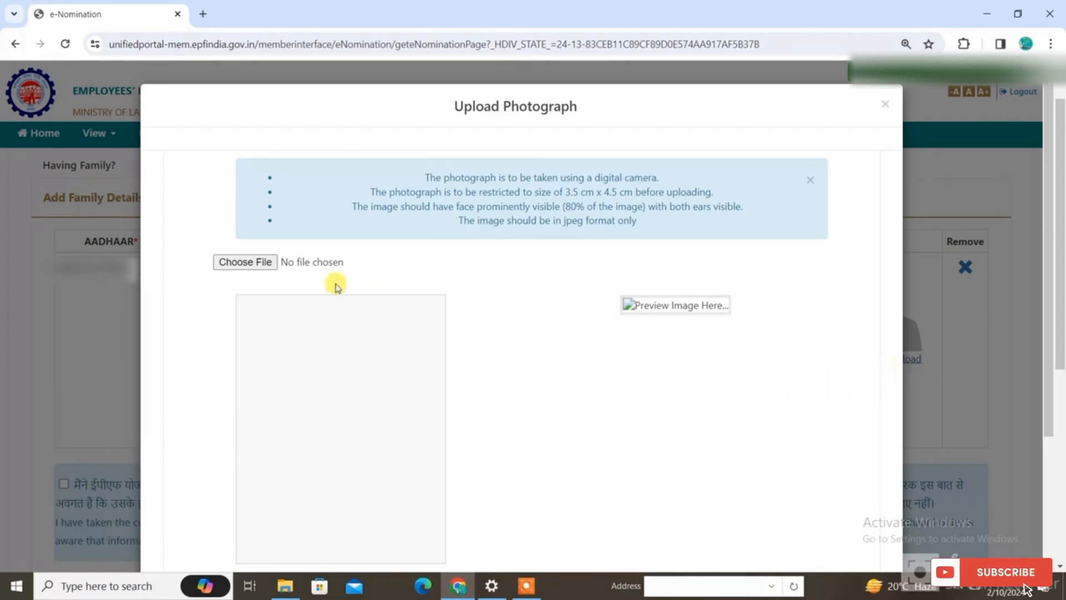
{"action": "left_click", "coordinate": [229, 262]}
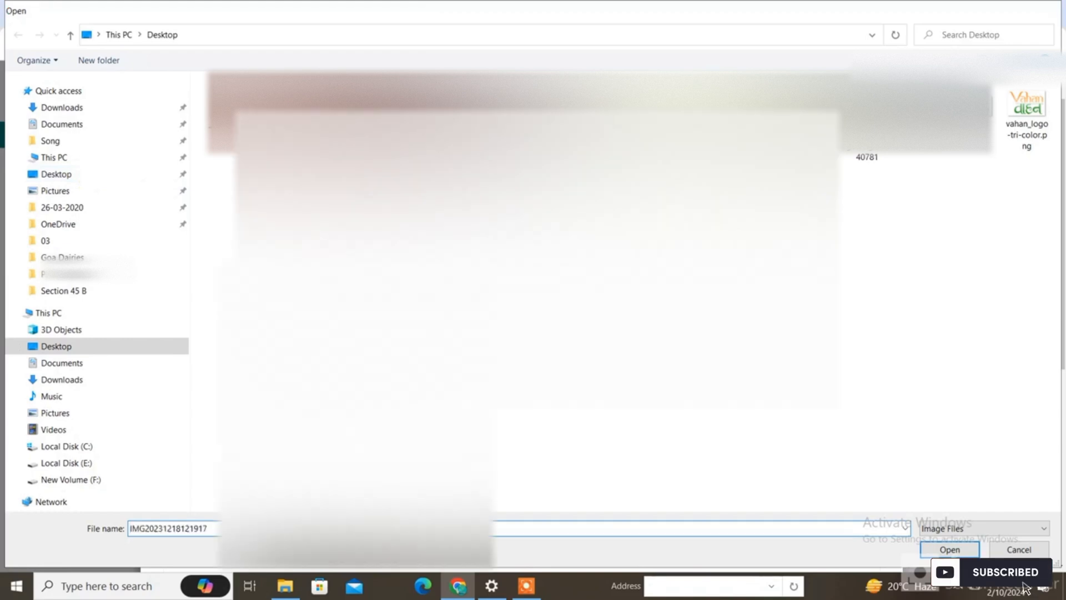
{"action": "key", "text": "Return"}
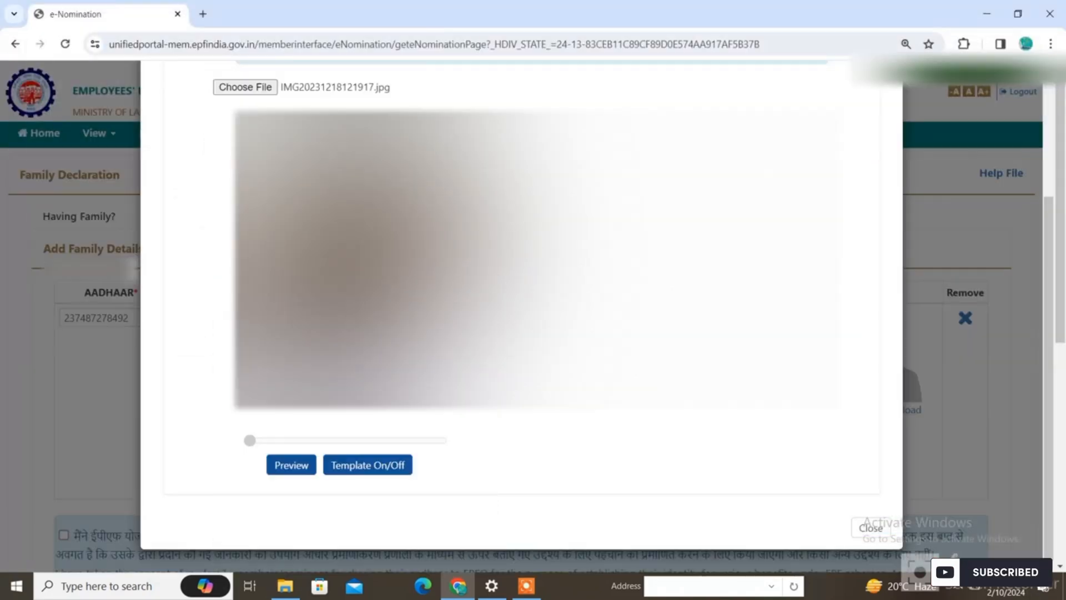
{"action": "left_click", "coordinate": [277, 467]}
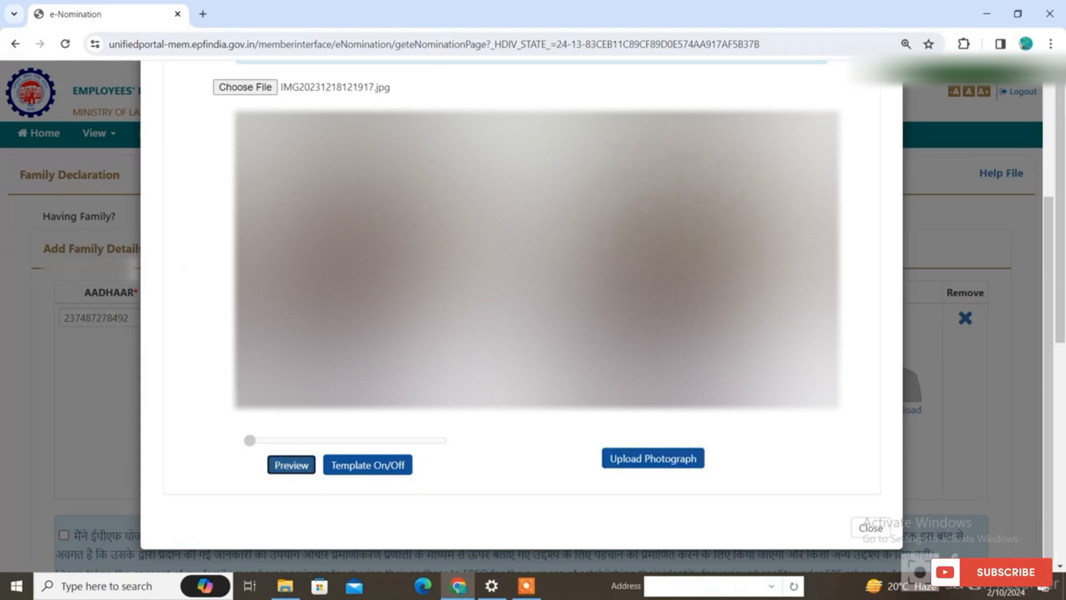
{"action": "left_click", "coordinate": [647, 466]}
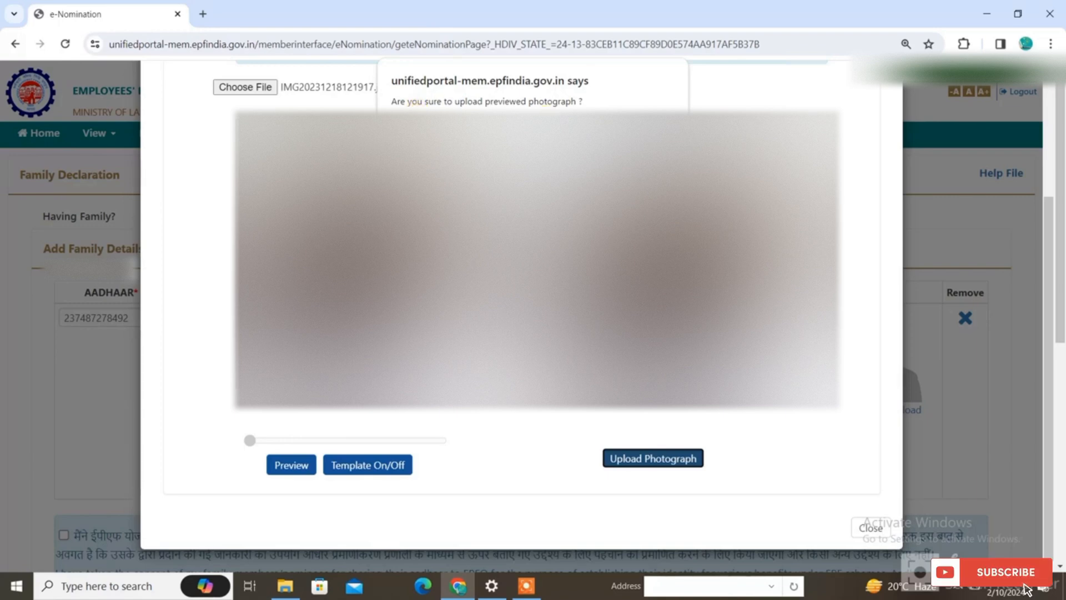
{"action": "key", "text": "Return"}
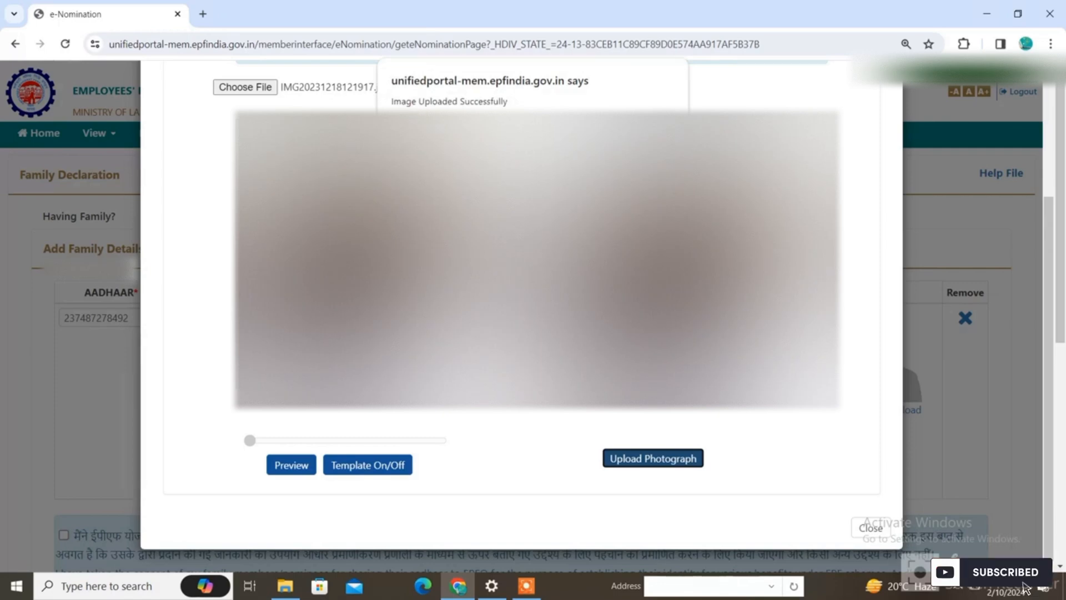
{"action": "left_click", "coordinate": [659, 130]}
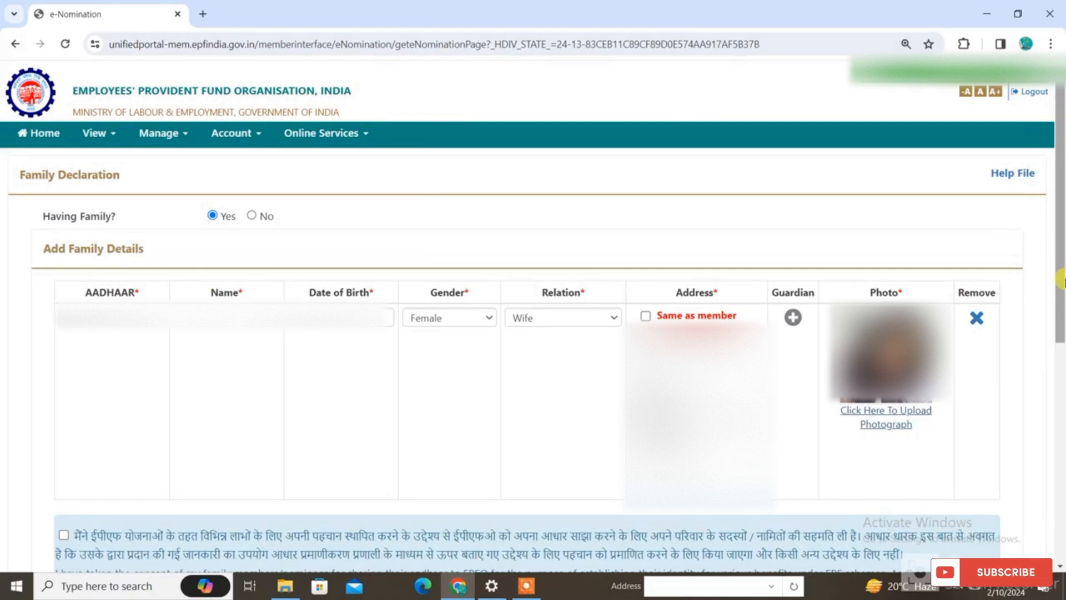
Accept the Aadhaar-sharing consent declaration and save the family details
{"action": "scroll", "coordinate": [32, 459], "scroll_direction": "down", "scroll_amount": 3}
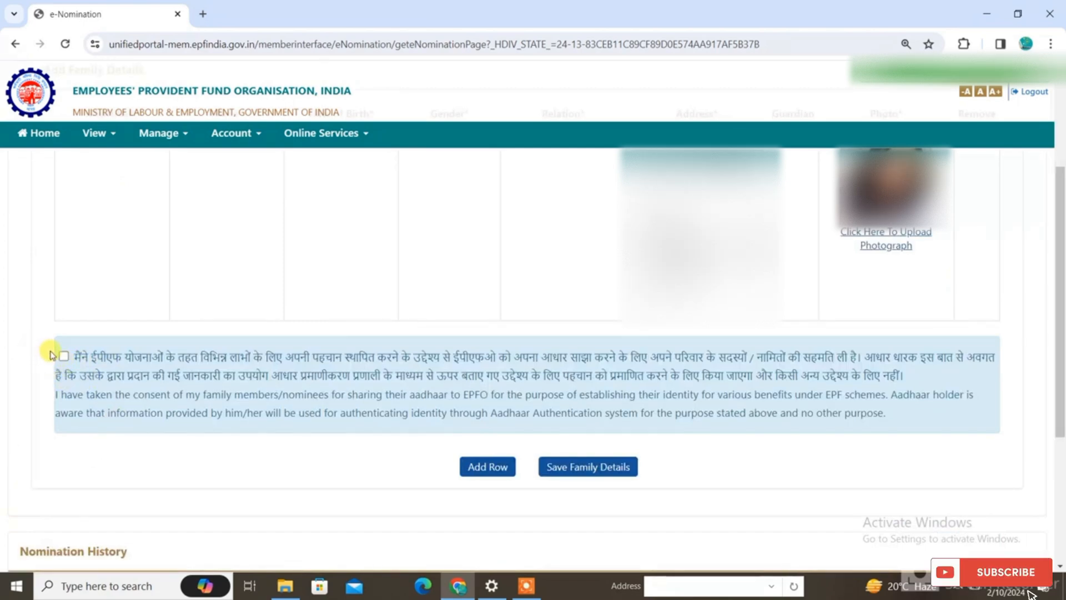
{"action": "left_click", "coordinate": [70, 354]}
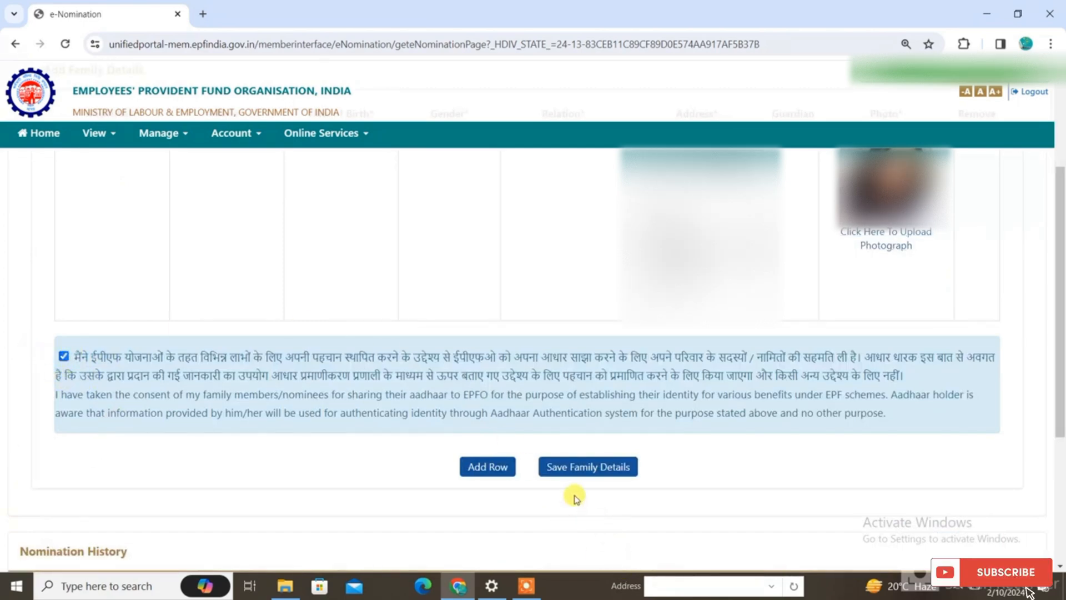
{"action": "left_click", "coordinate": [582, 466]}
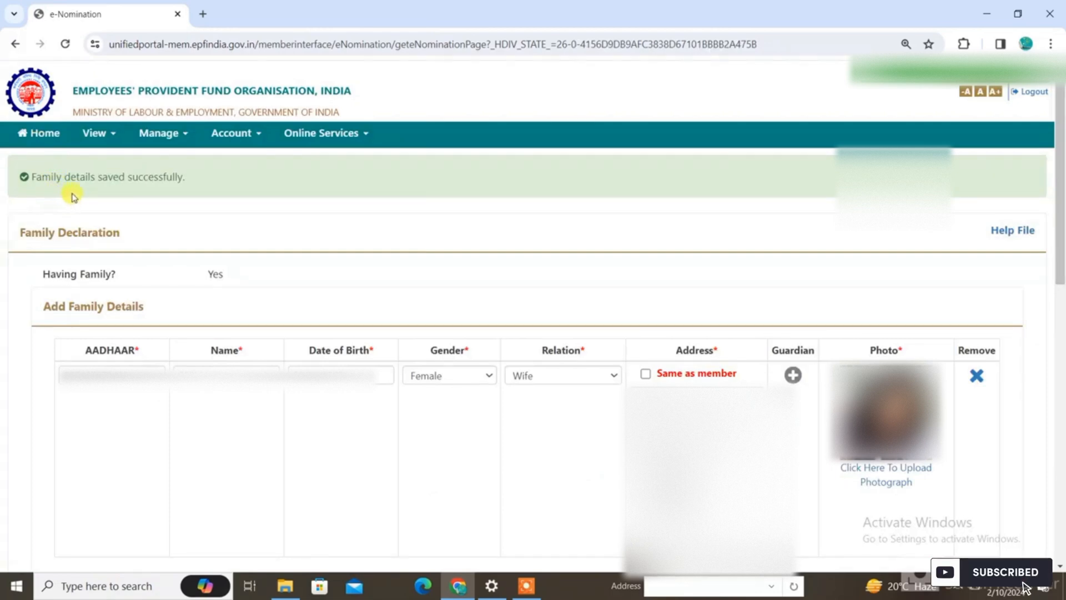
Select the family member as EPF nominee with a total share of 100% and save the EPF nomination
{"action": "scroll", "coordinate": [218, 424], "scroll_direction": "down", "scroll_amount": 8}
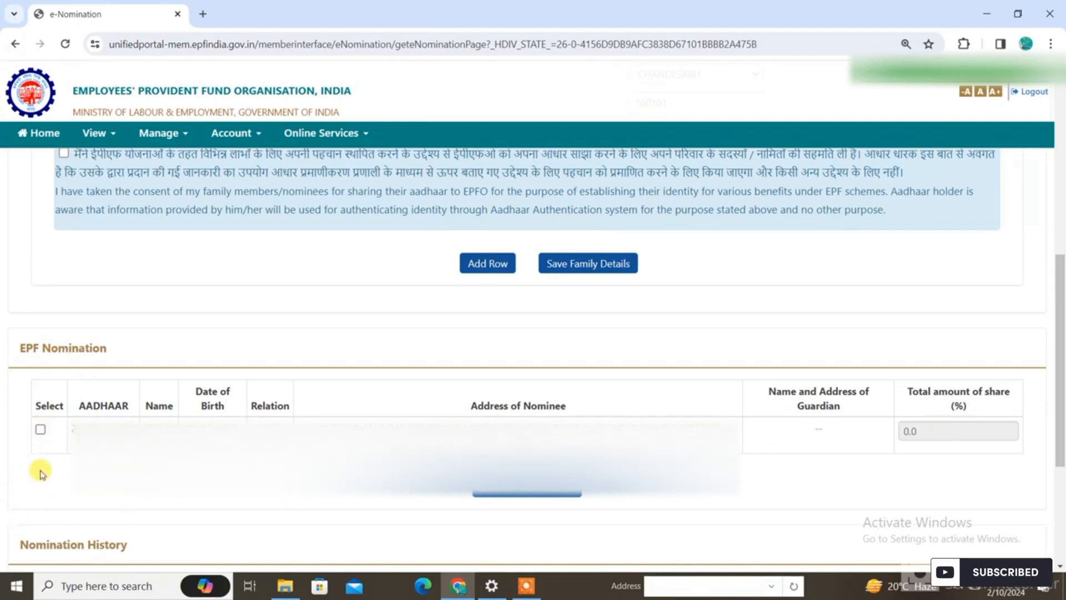
{"action": "left_click", "coordinate": [41, 430]}
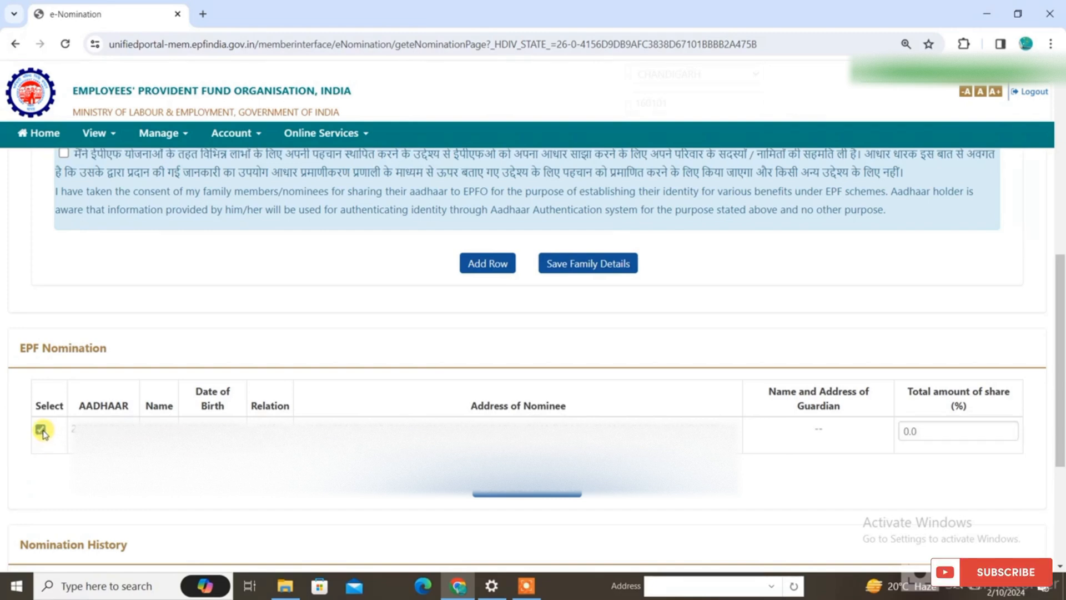
{"action": "left_click", "coordinate": [934, 428]}
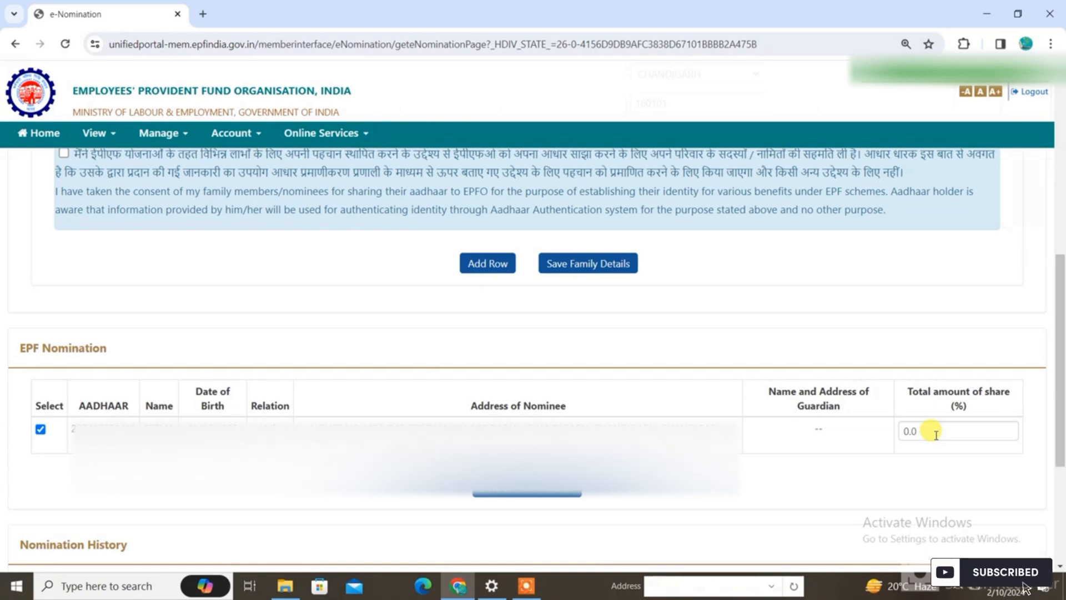
{"action": "left_click", "coordinate": [936, 435]}
{"action": "type", "text": "100"}
{"action": "scroll", "coordinate": [938, 444], "scroll_direction": "up", "scroll_amount": 1}
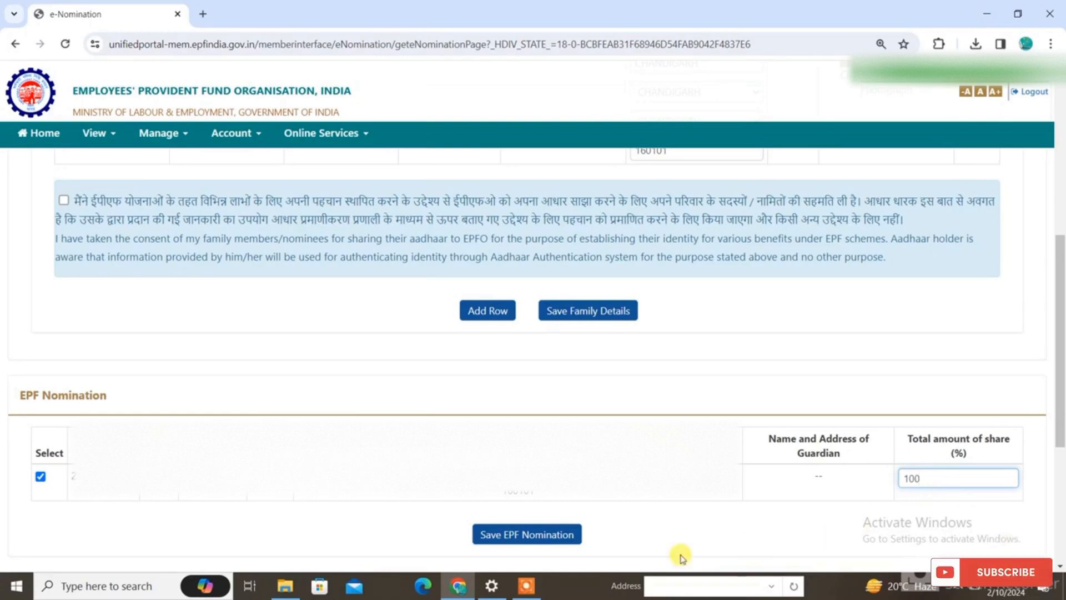
{"action": "left_click", "coordinate": [536, 541]}
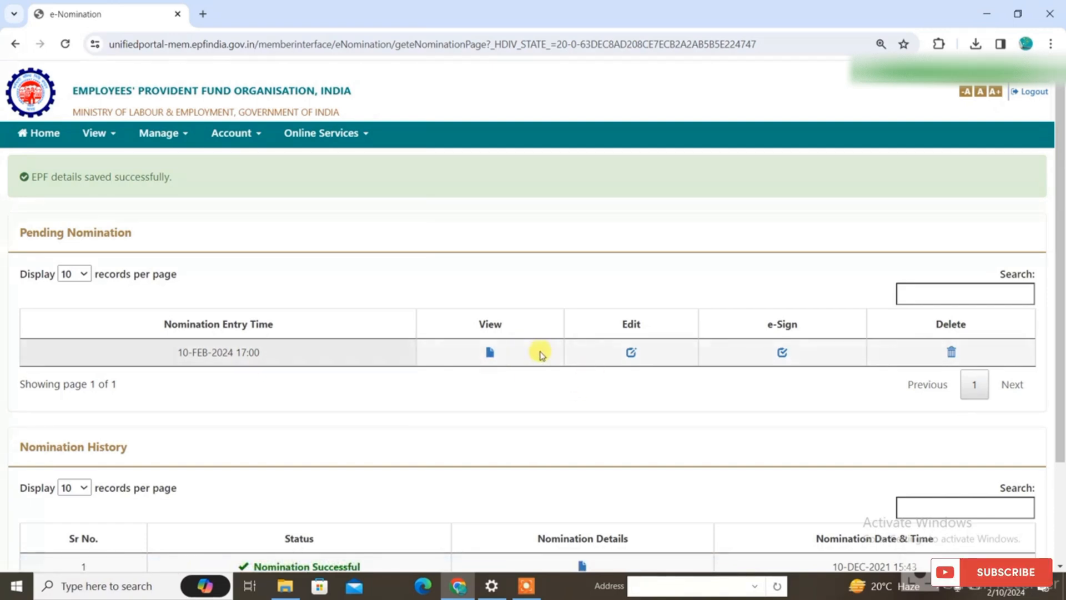
Open the pending nomination for editing, and start its e-Sign with consent to use Aadhaar e-KYC data
{"action": "left_click", "coordinate": [633, 354]}
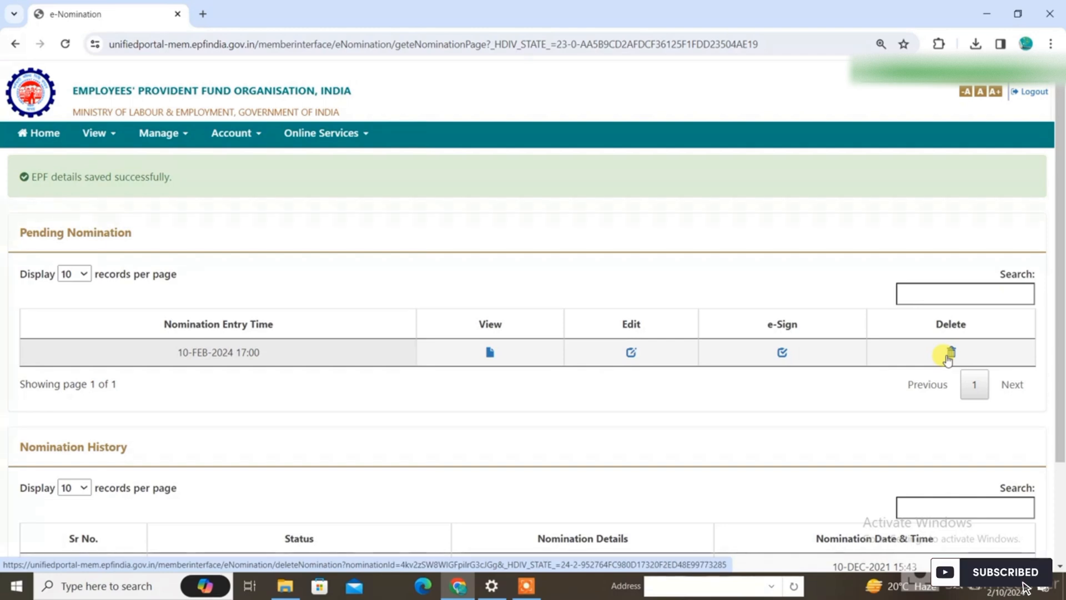
{"action": "left_click", "coordinate": [784, 353]}
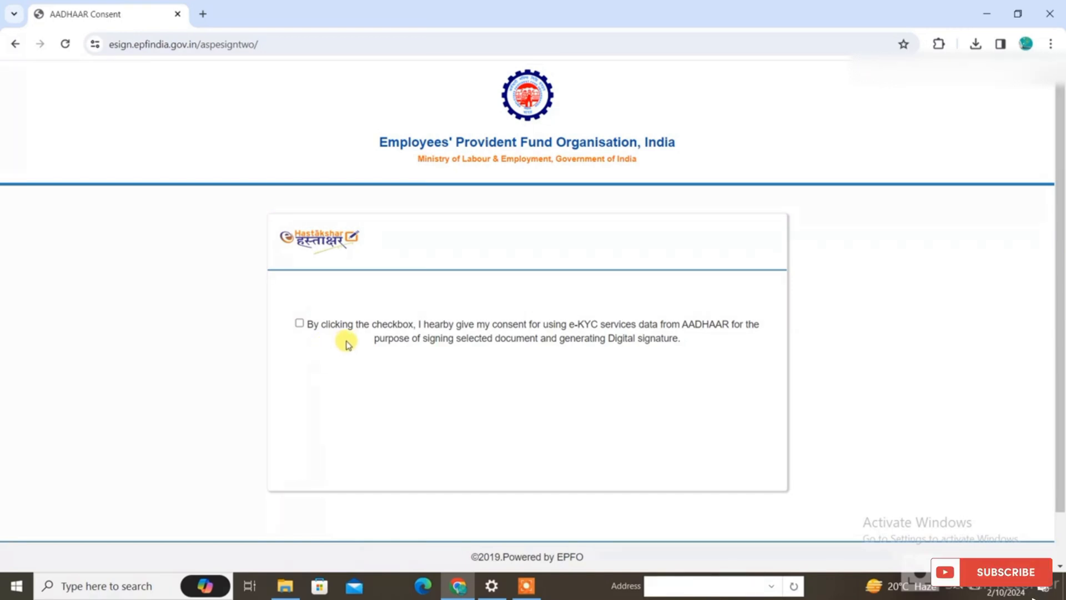
{"action": "left_click", "coordinate": [299, 323]}
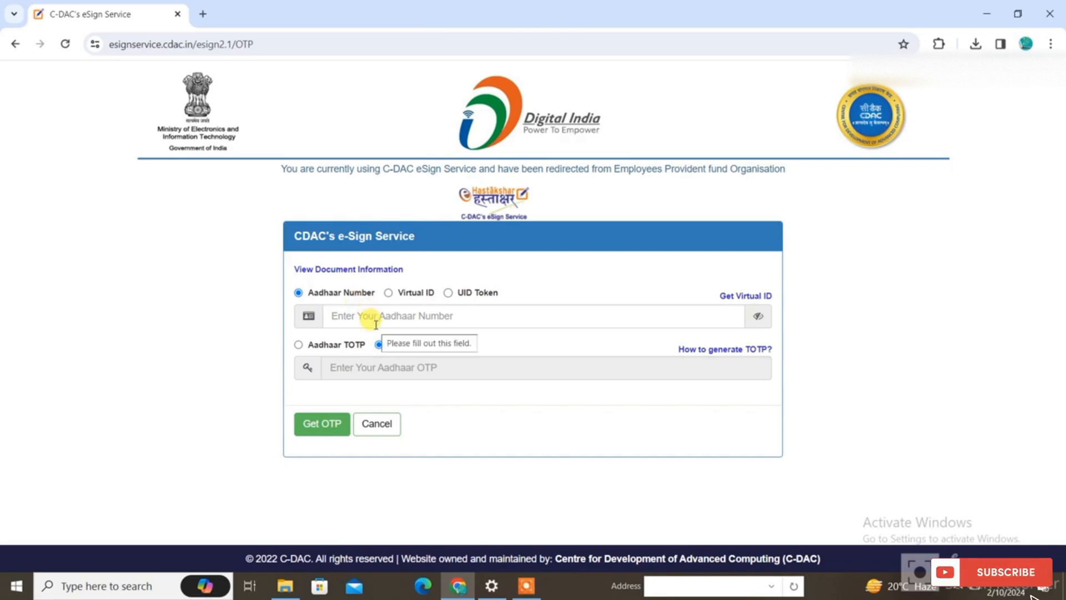
Authenticate the e-Sign with the member's Aadhaar number and the requested Aadhaar OTP, submit it and return to the e-Nomination page
{"action": "left_click", "coordinate": [376, 324]}
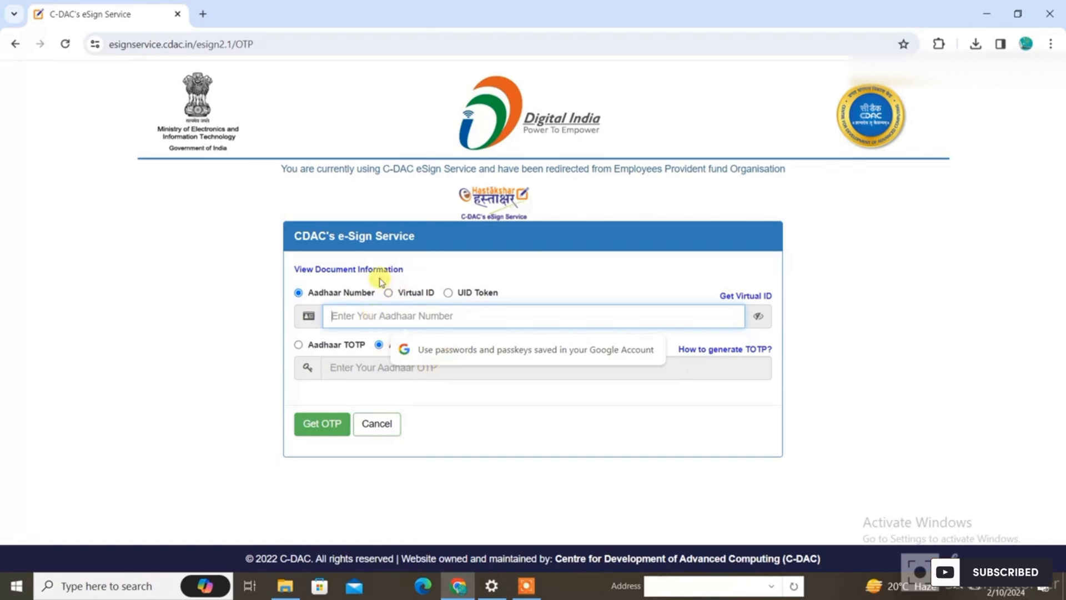
{"action": "key", "text": "ctrl+v"}
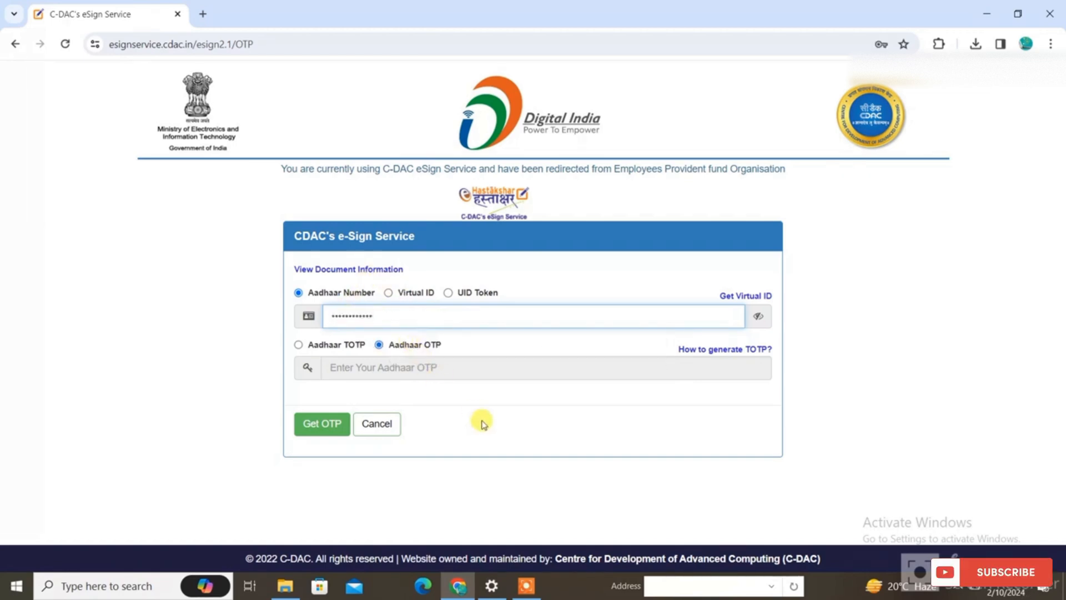
{"action": "left_click", "coordinate": [306, 436]}
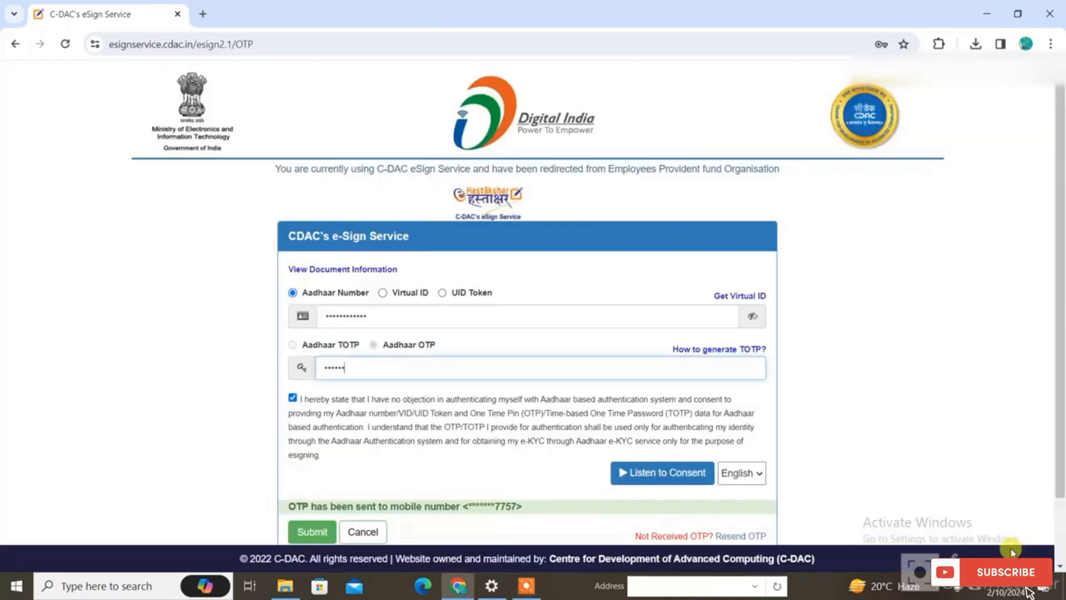
{"action": "left_click", "coordinate": [509, 324]}
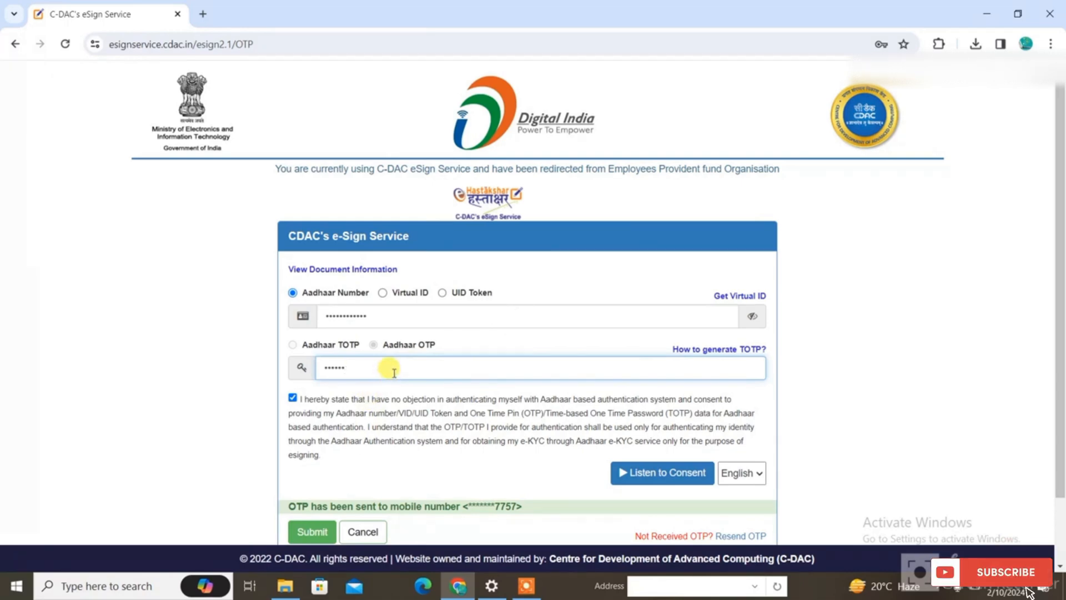
{"action": "left_click", "coordinate": [324, 530]}
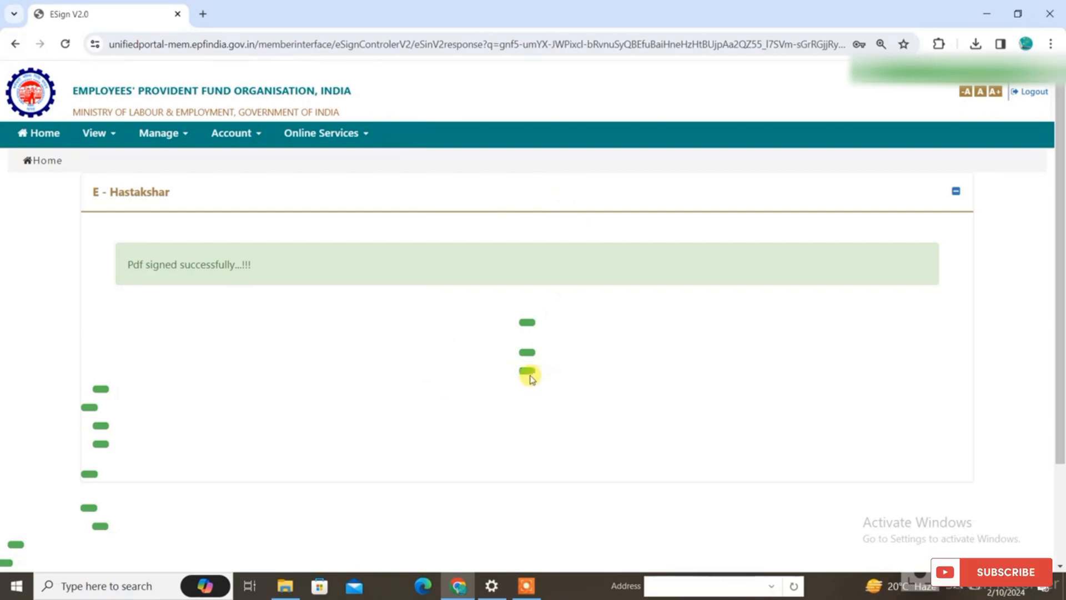
{"action": "left_click", "coordinate": [525, 357]}
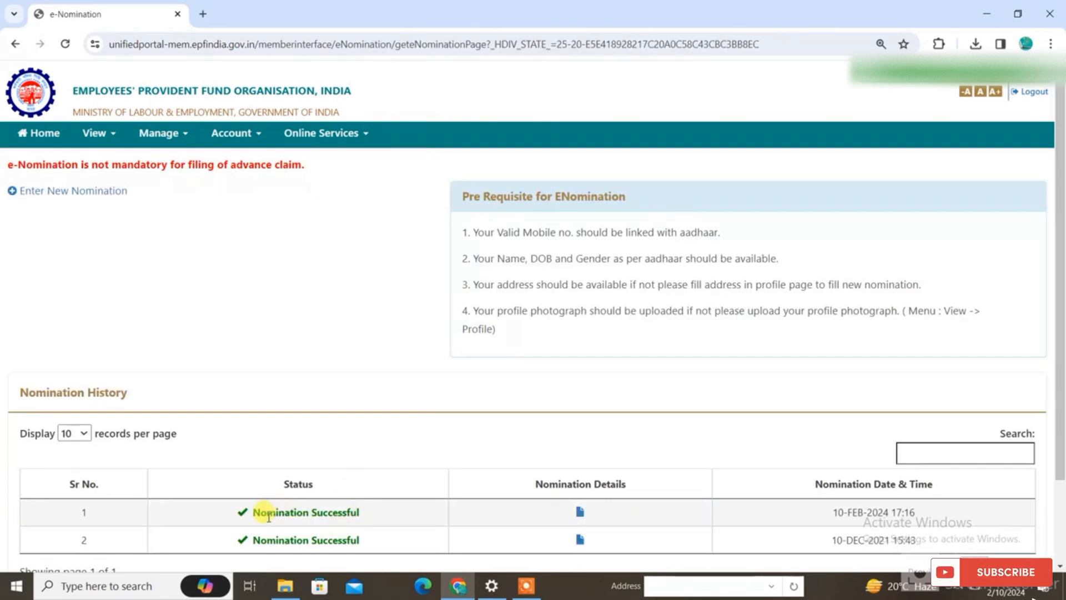
Open the signed PDF of the 10-FEB-2024 17:16 nomination, look through both pages and return to the portal's home page
{"action": "left_click", "coordinate": [580, 512]}
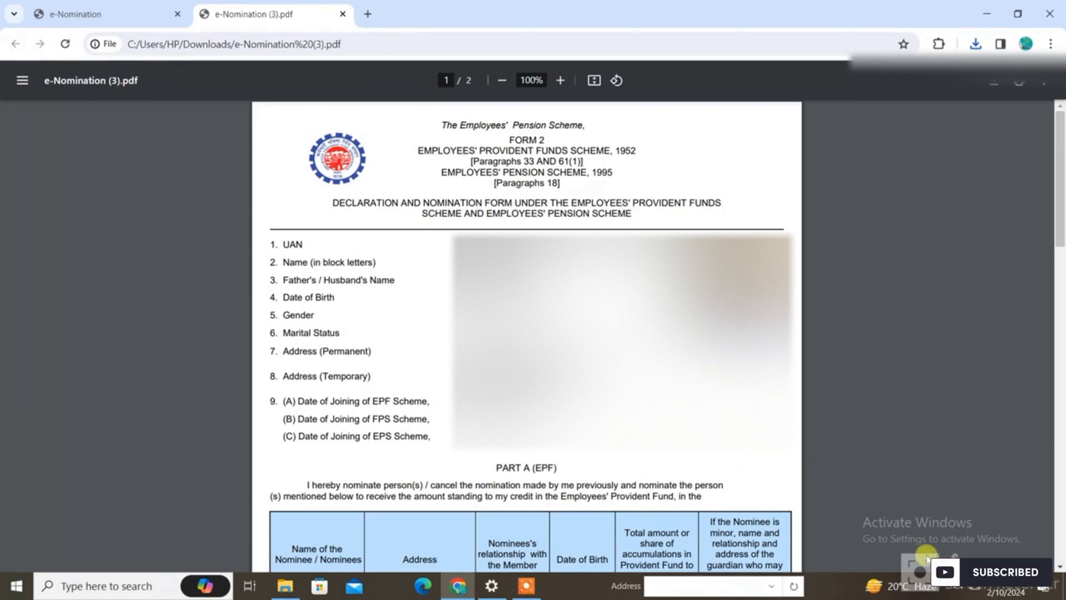
{"action": "scroll", "coordinate": [671, 284], "scroll_direction": "down", "scroll_amount": 5}
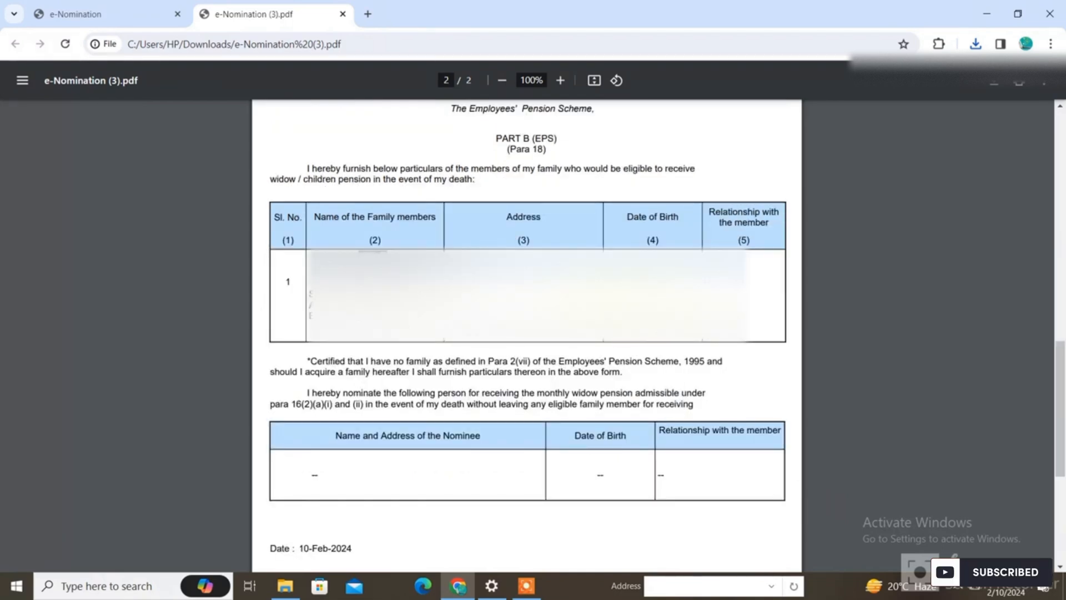
{"action": "left_click", "coordinate": [47, 140]}
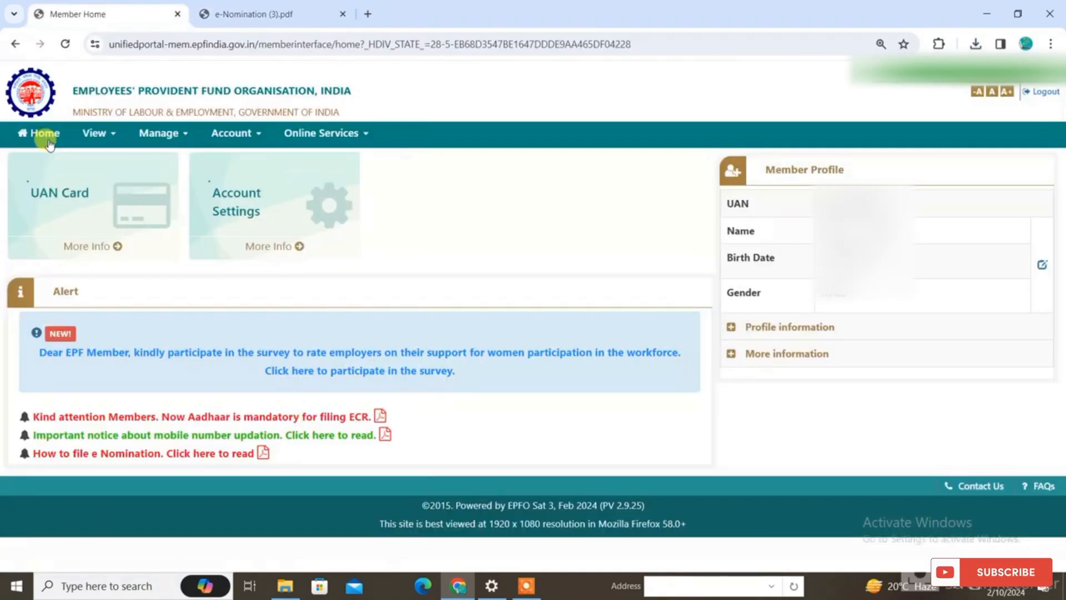